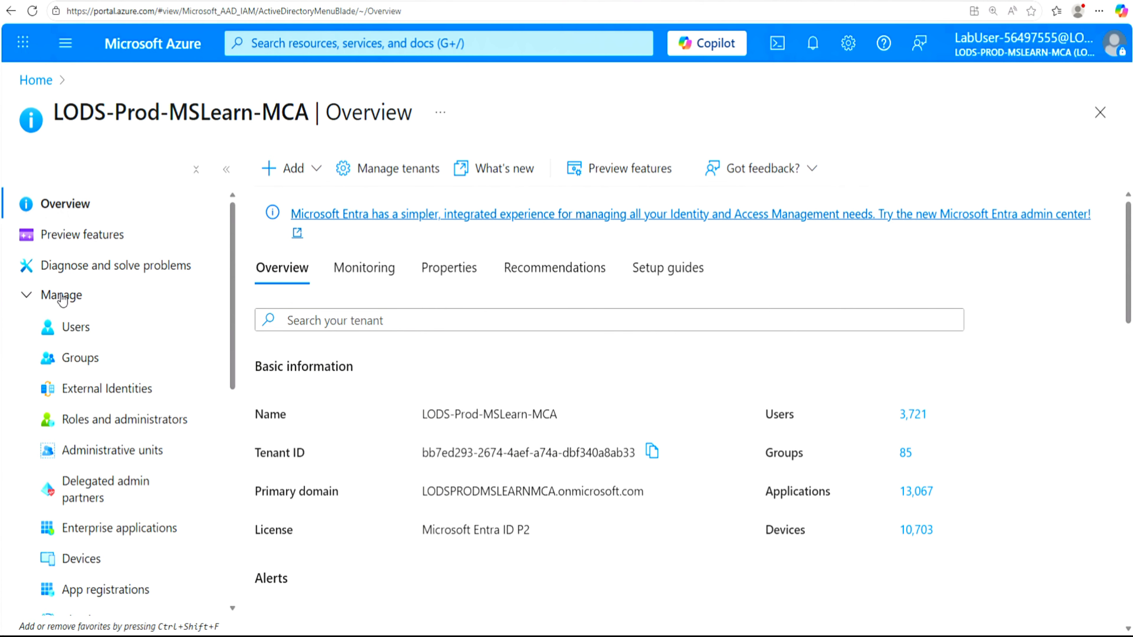
Step: Open the tenant's properties and examine the Access management for Azure resources setting and its description
scroll(115, 481, "down", 10)
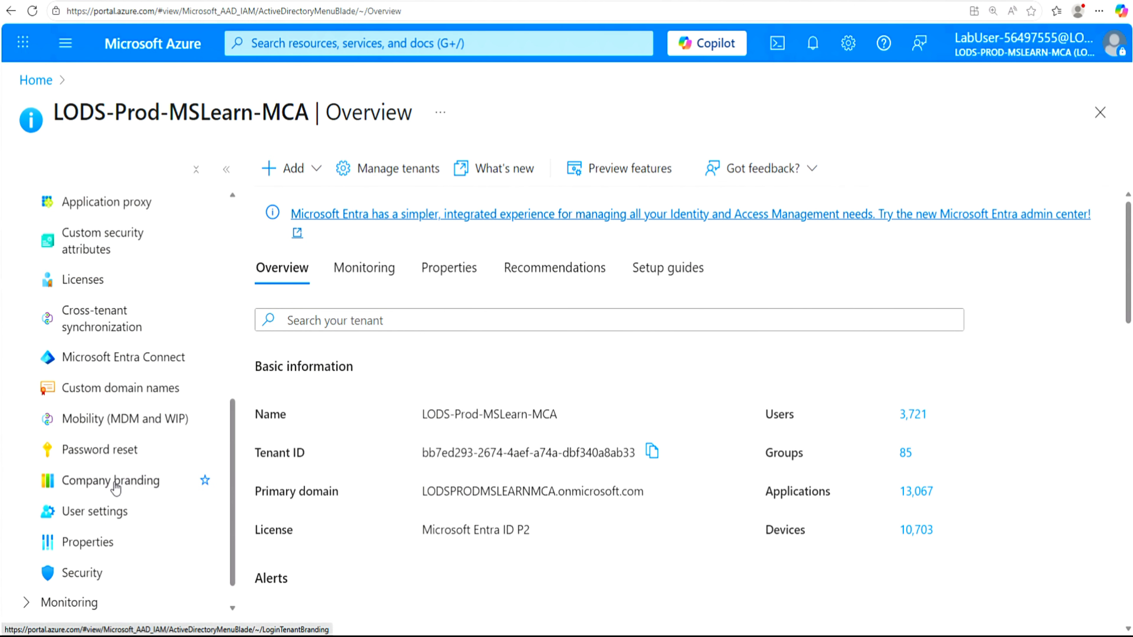
left_click(92, 543)
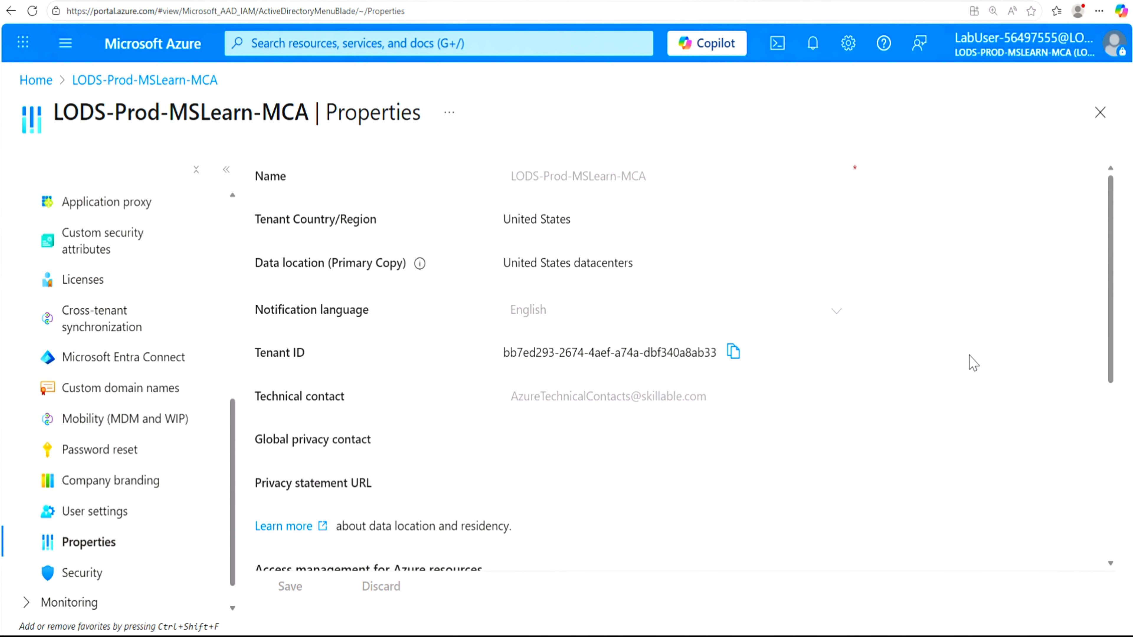
scroll(972, 363, "down", 5)
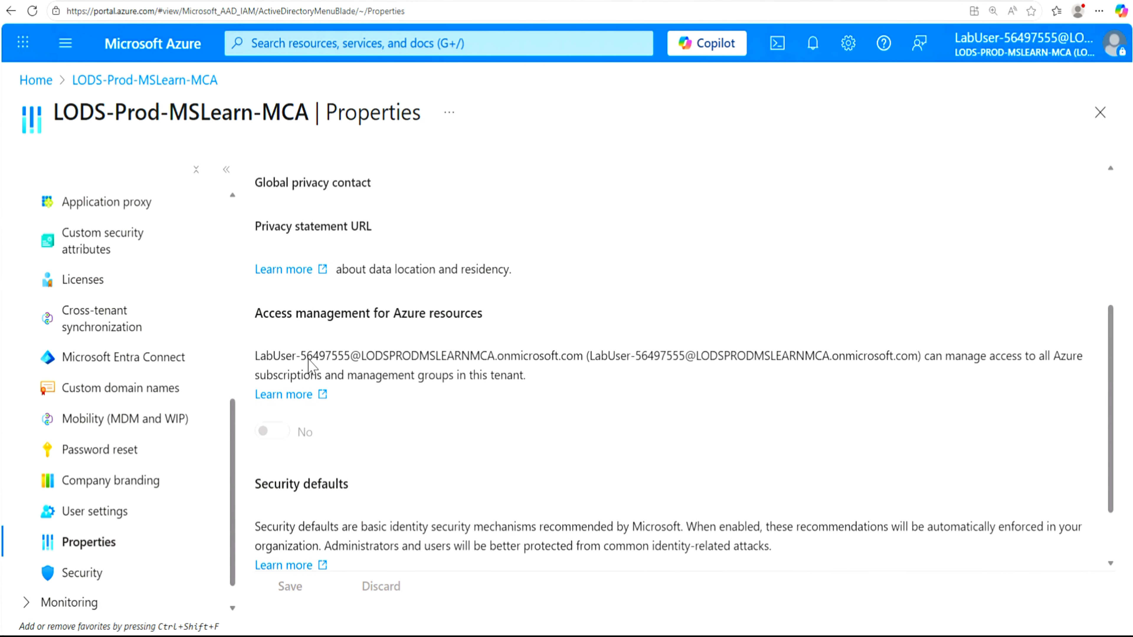
left_click_drag(254, 313, 492, 324)
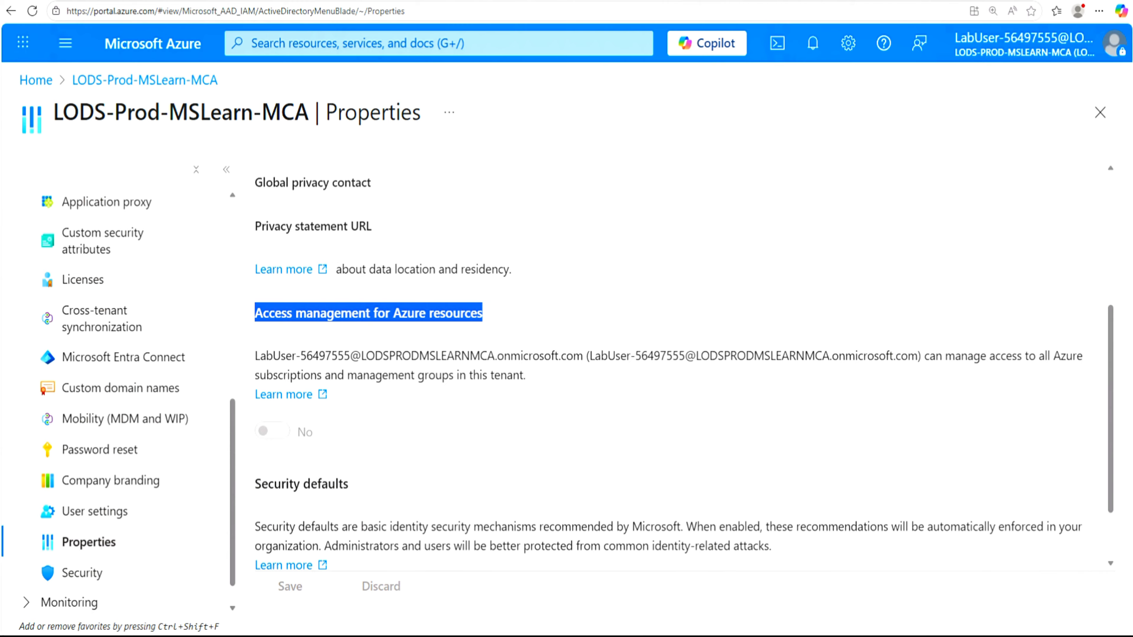
left_click_drag(923, 356, 537, 381)
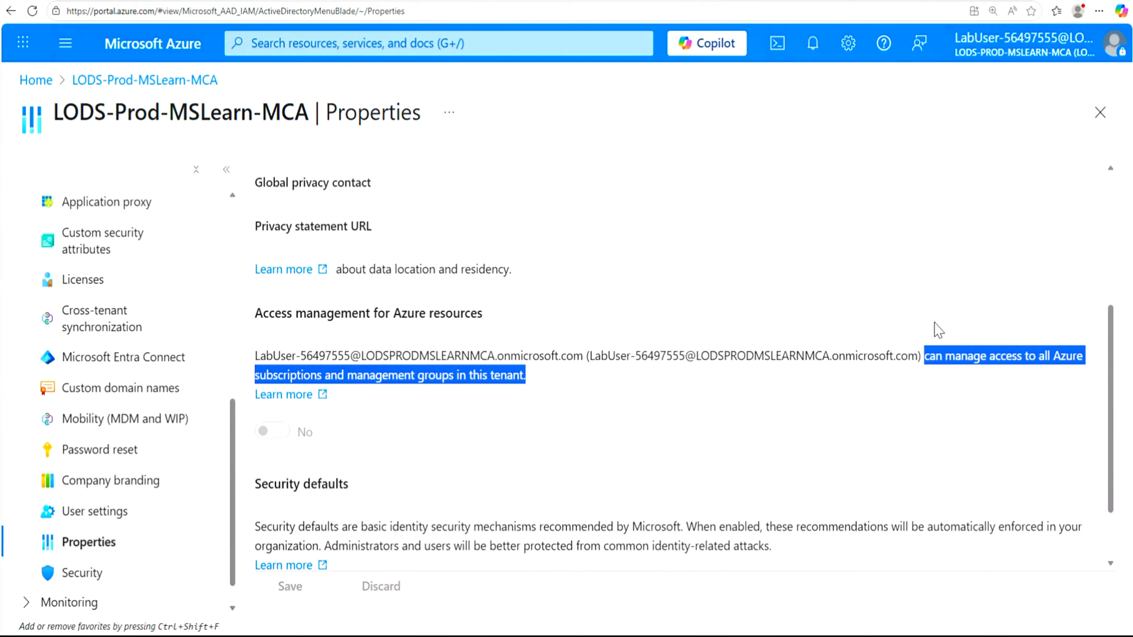
left_click(489, 452)
scroll(399, 450, "up", 5)
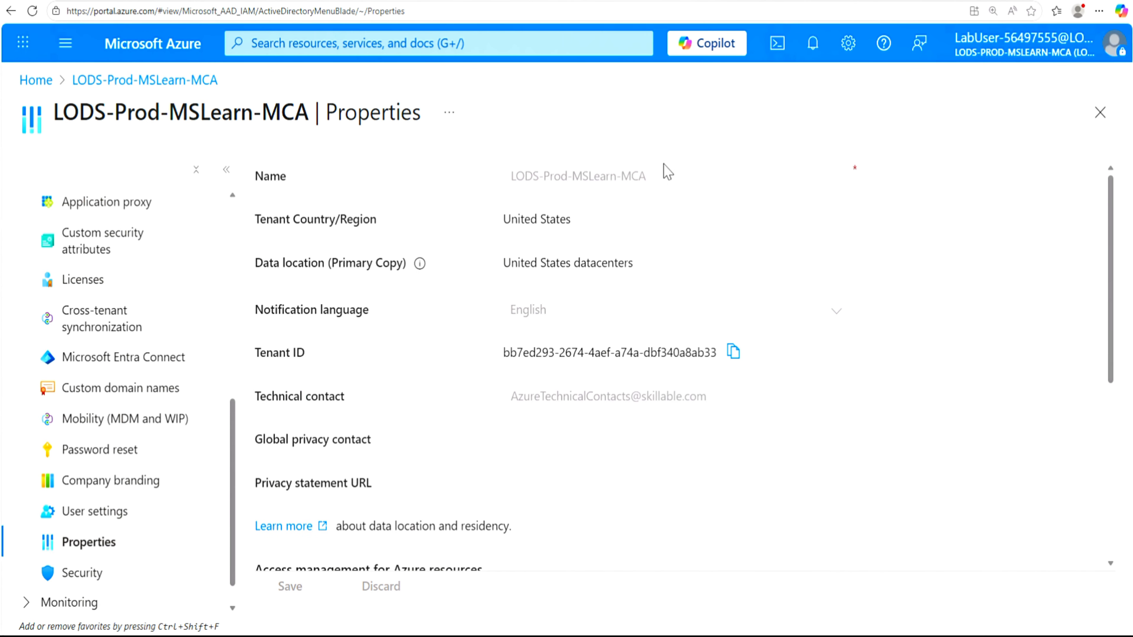
Step: Create a management group under the Tenant Root Group with ID and display name az104-mg156497555, and refresh the group list
left_click(438, 43)
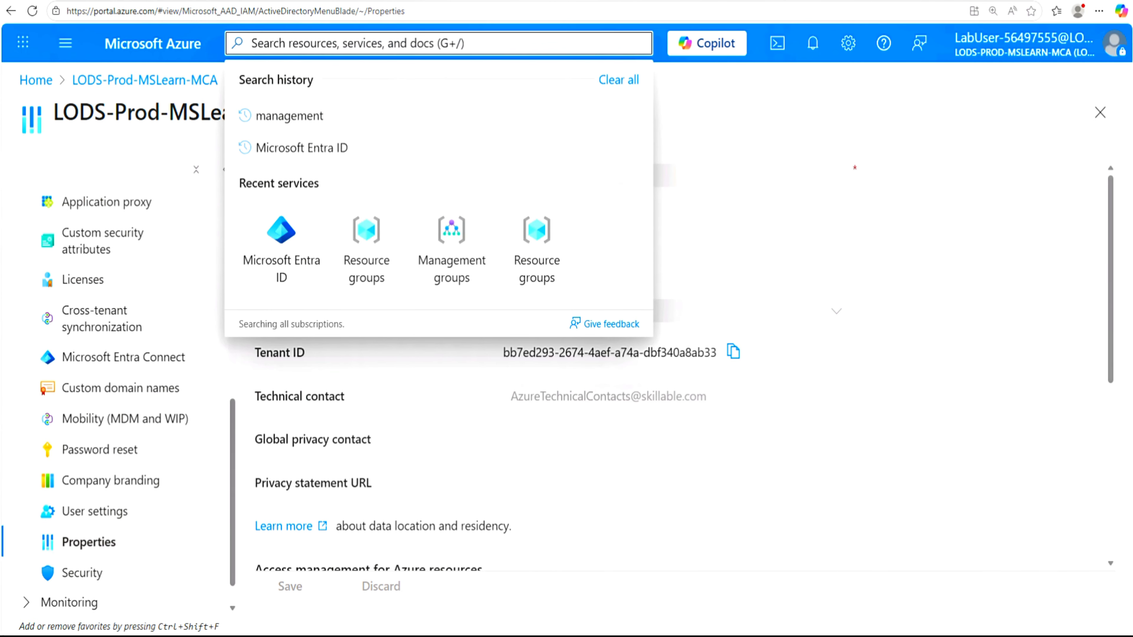
left_click(449, 268)
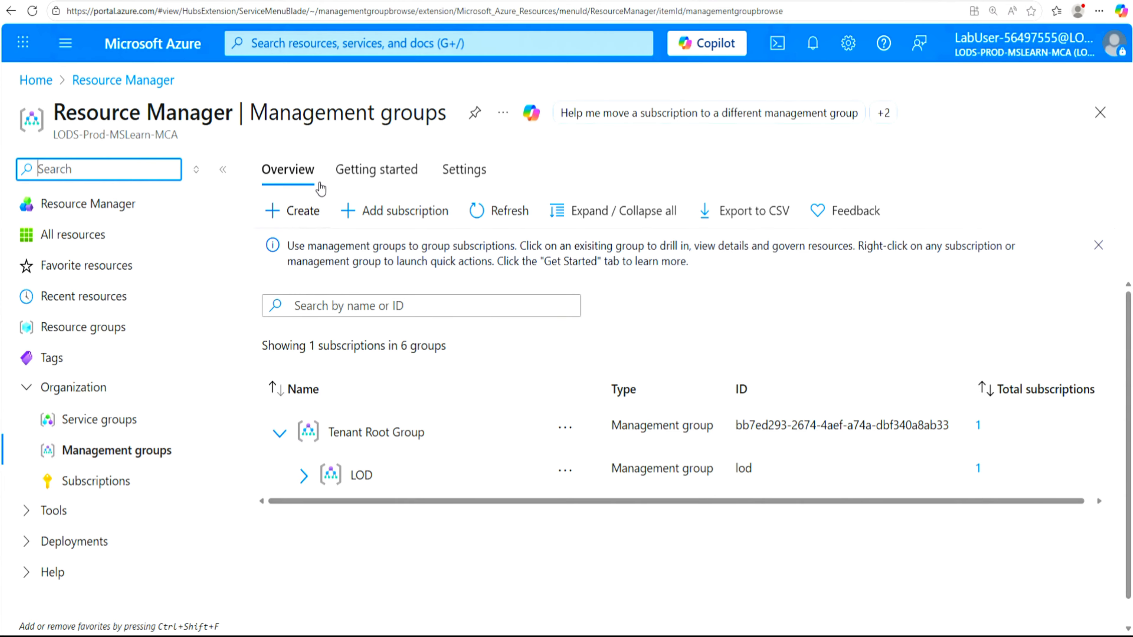
left_click(303, 213)
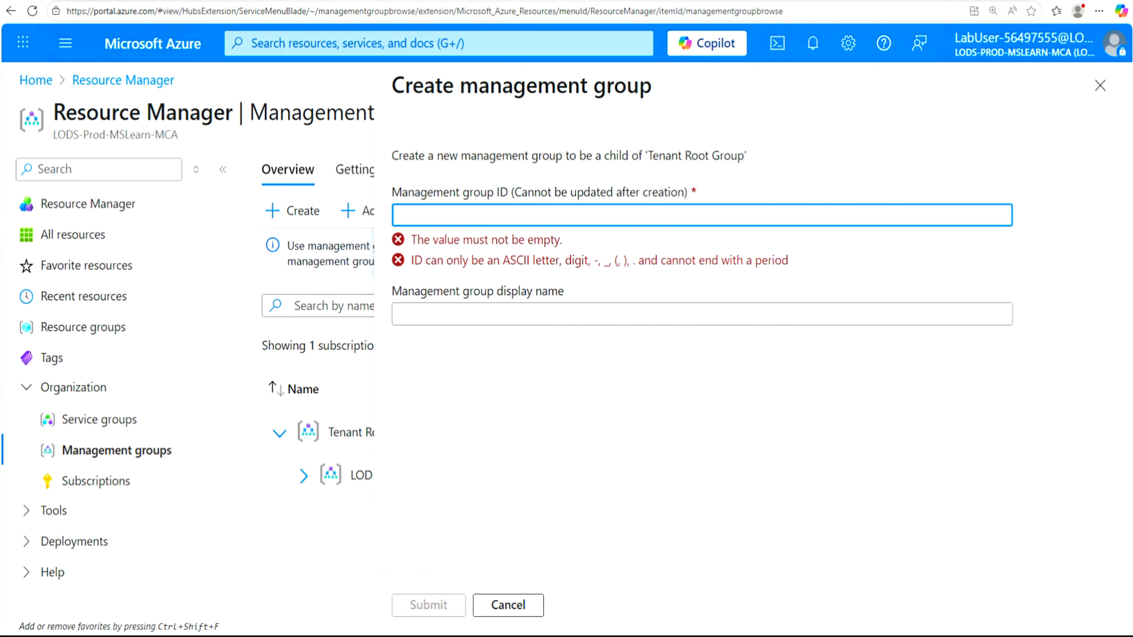
type("az104-mg156497555")
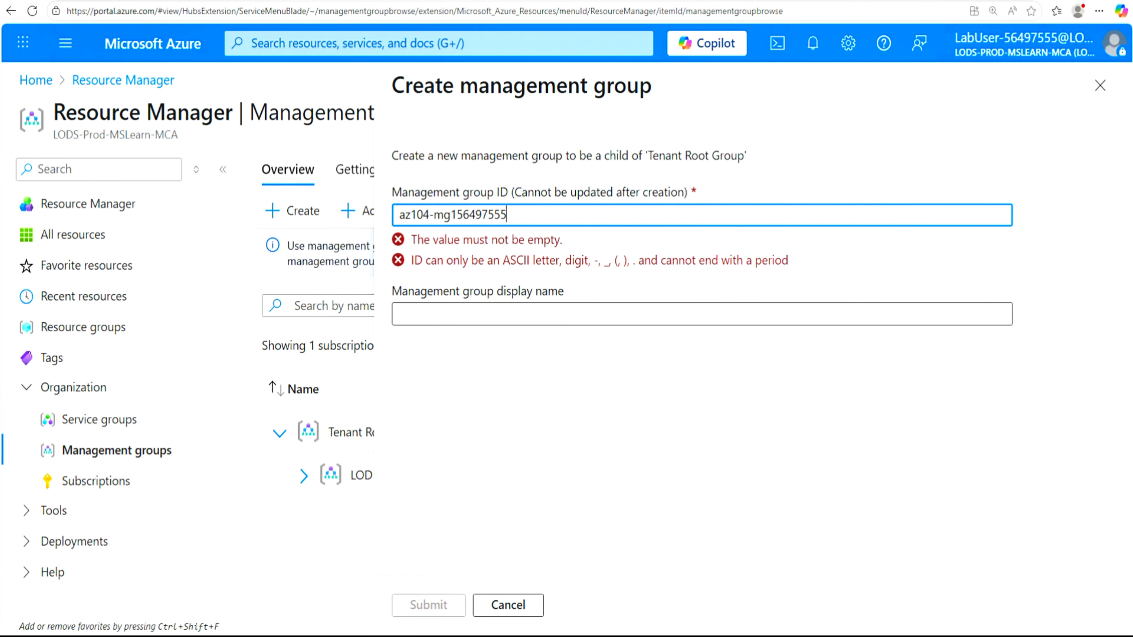
left_click(451, 318)
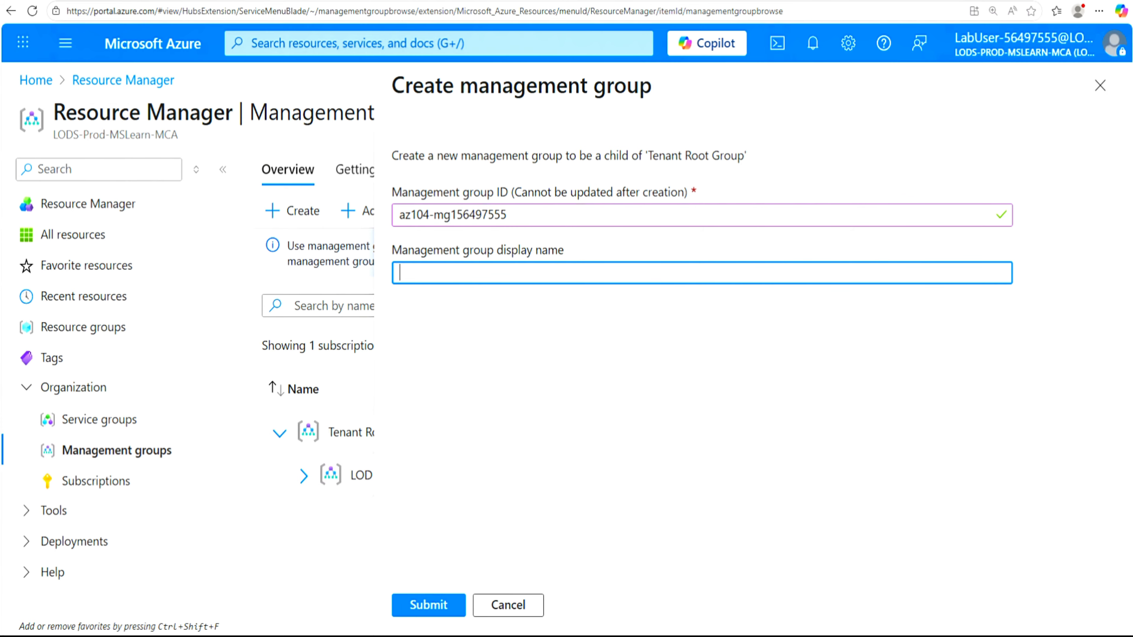
type("az104-mg156497555")
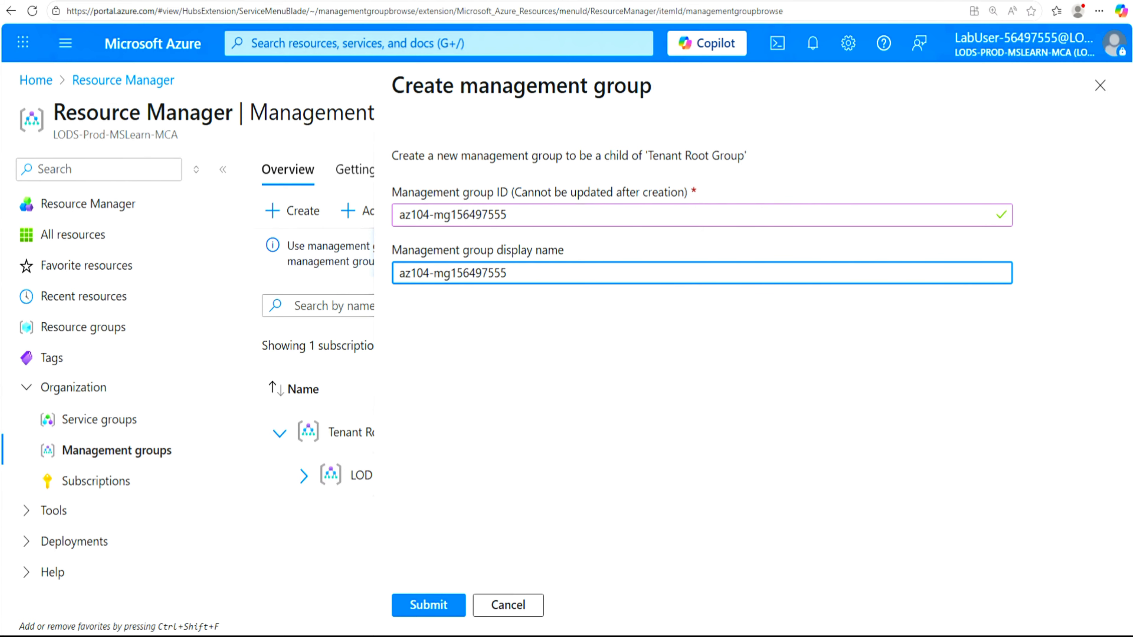
left_click(428, 605)
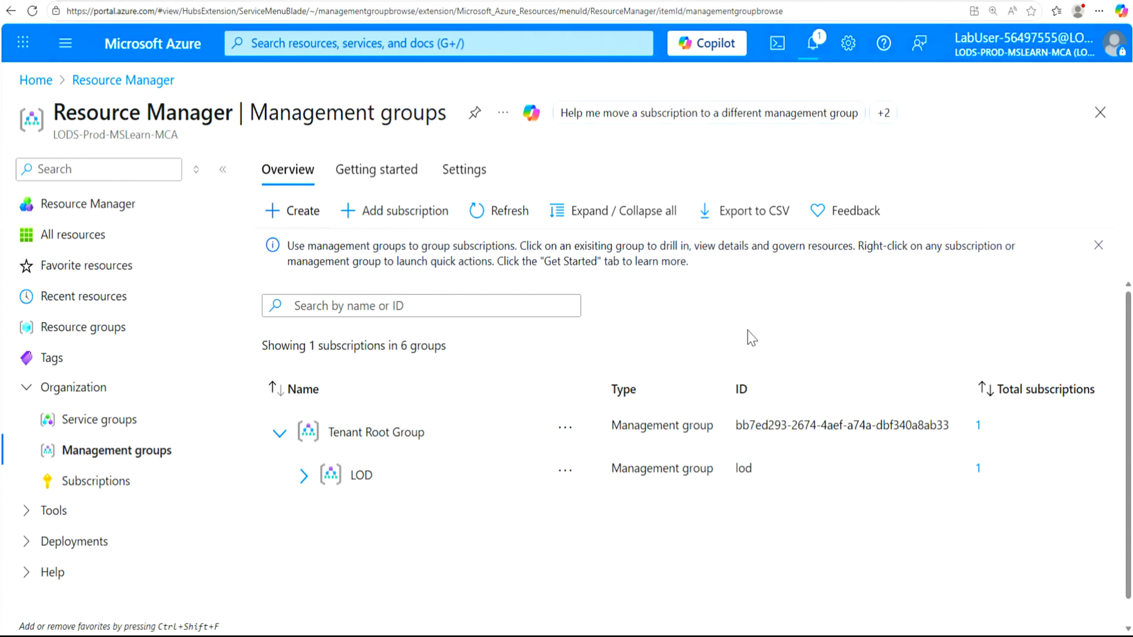
left_click(478, 213)
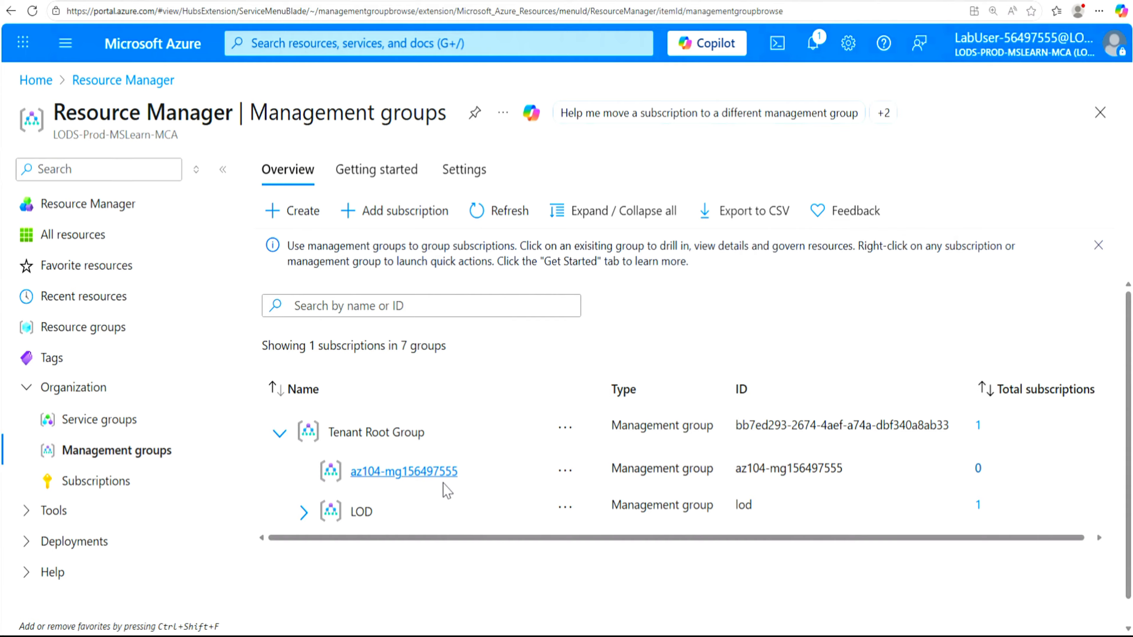
Step: Open the az104-mg156497555 management group's access control and show its available roles
left_click(416, 476)
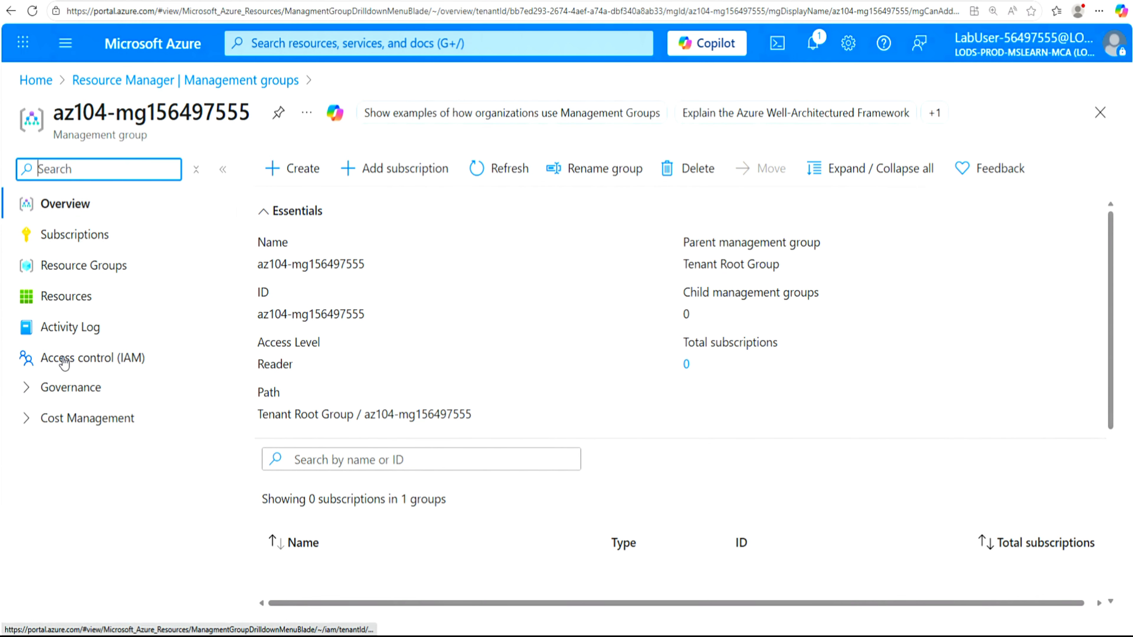
left_click(99, 364)
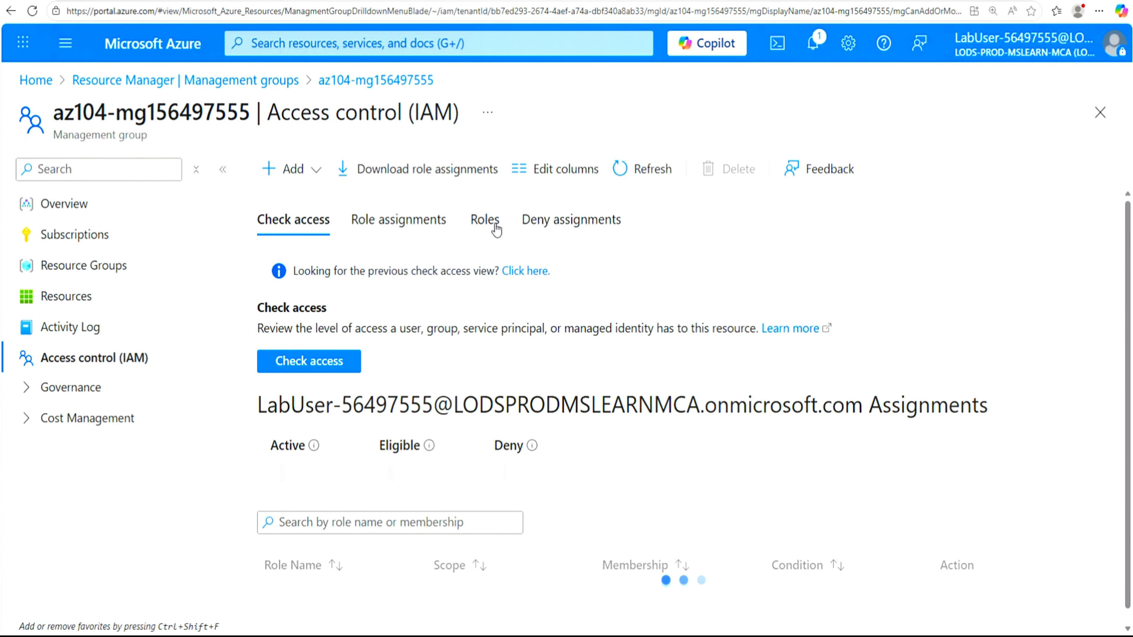
left_click(485, 220)
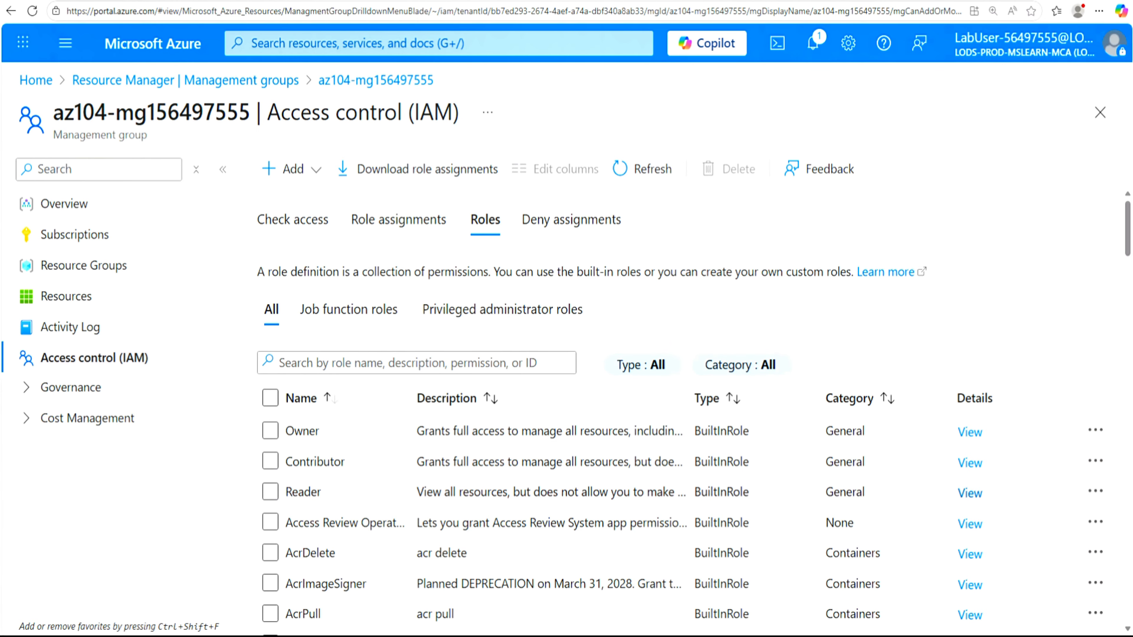
Step: Examine the built-in Reader role's permissions, JSON definition and assignments, and return to the role list
left_click(970, 494)
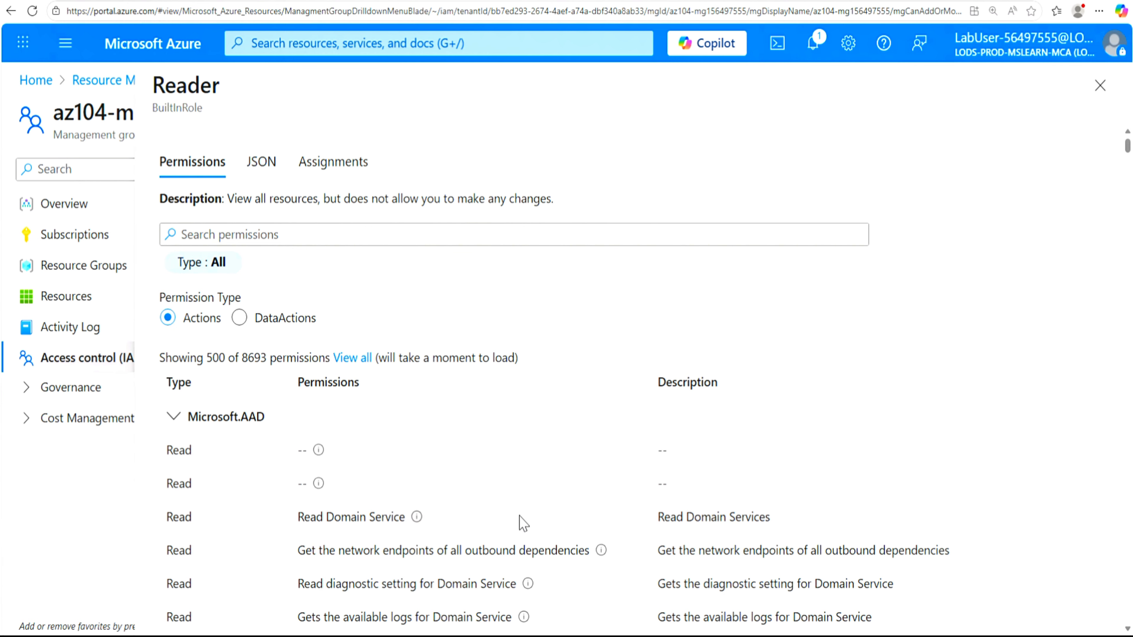
scroll(522, 523, "down", 5)
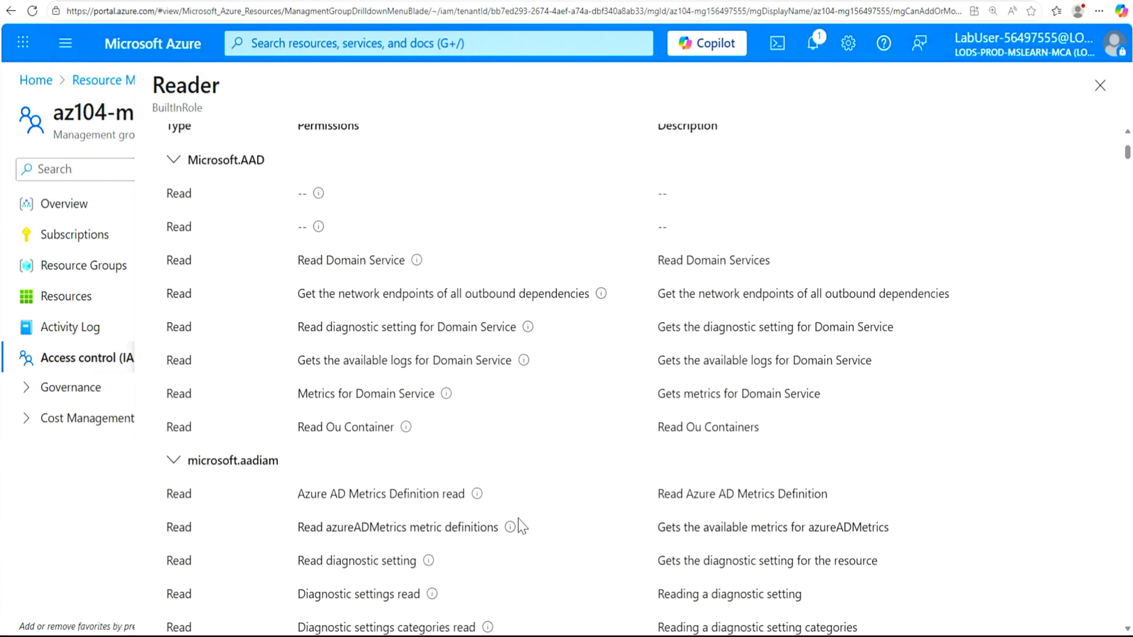
scroll(522, 527, "up", 5)
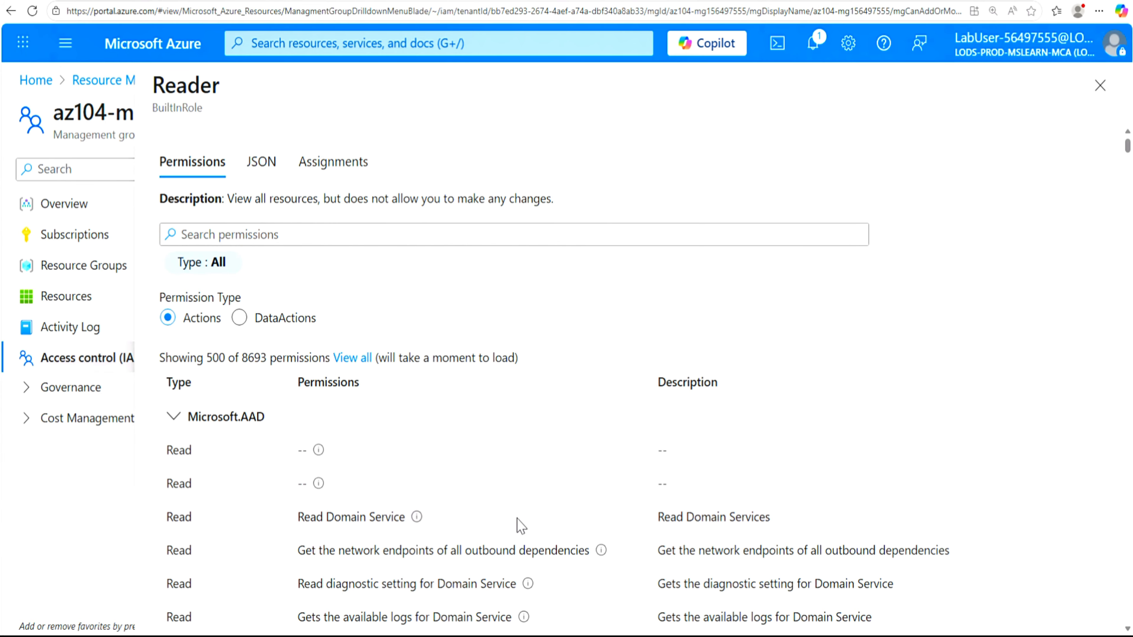
left_click(263, 164)
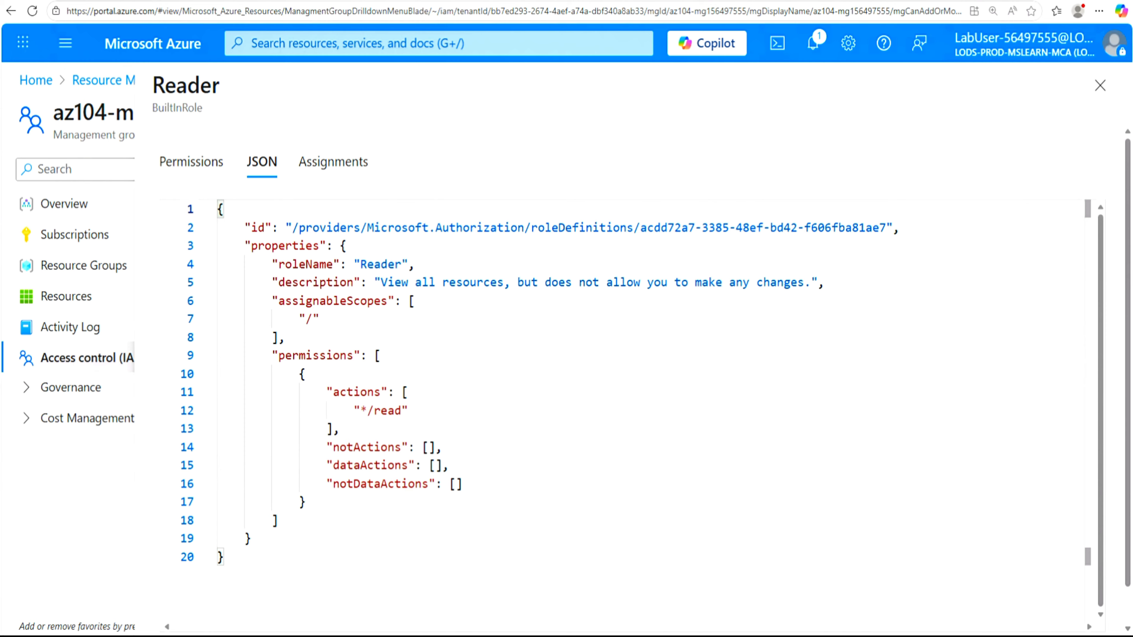
left_click(357, 168)
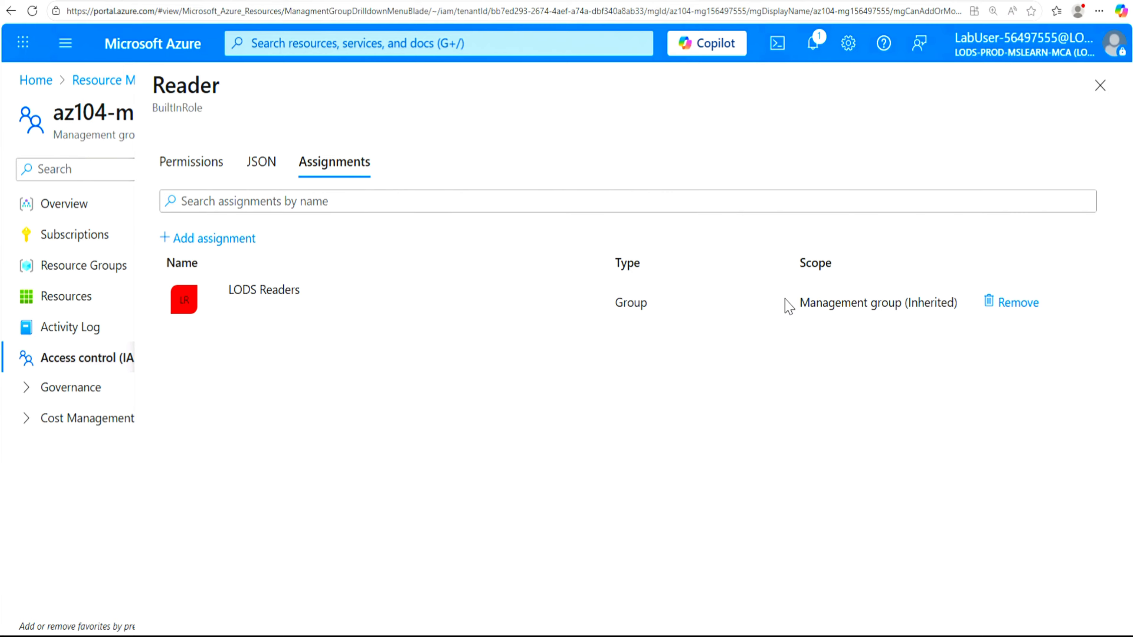
left_click(1101, 88)
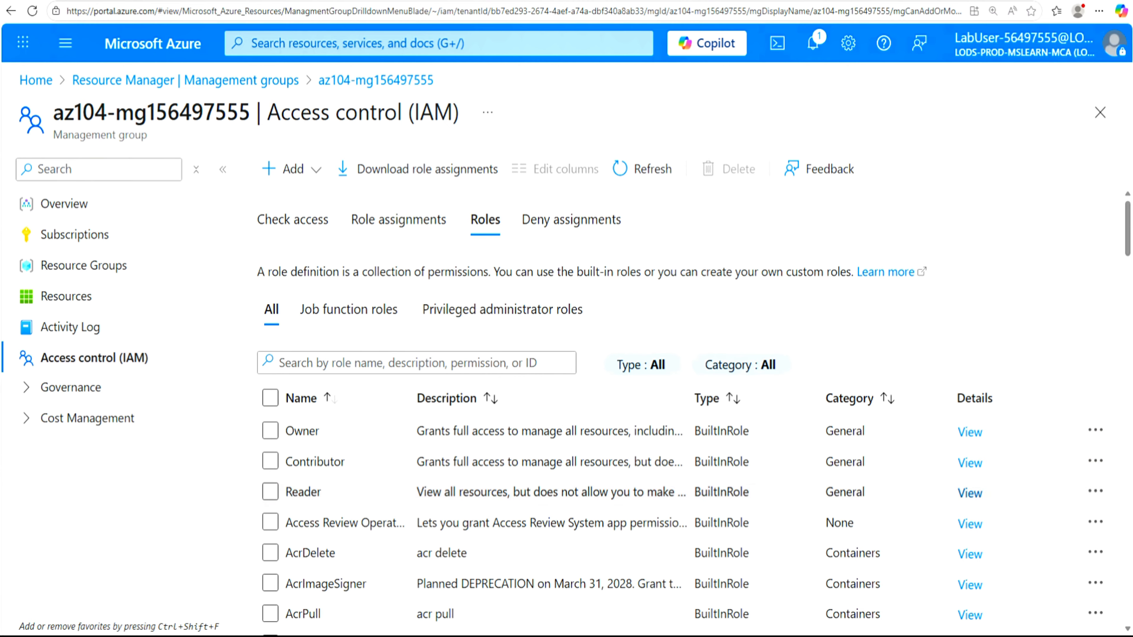
Step: Start a role assignment on the management group and choose the Virtual Machine Contributor role by searching for "virtual machine"
left_click(316, 173)
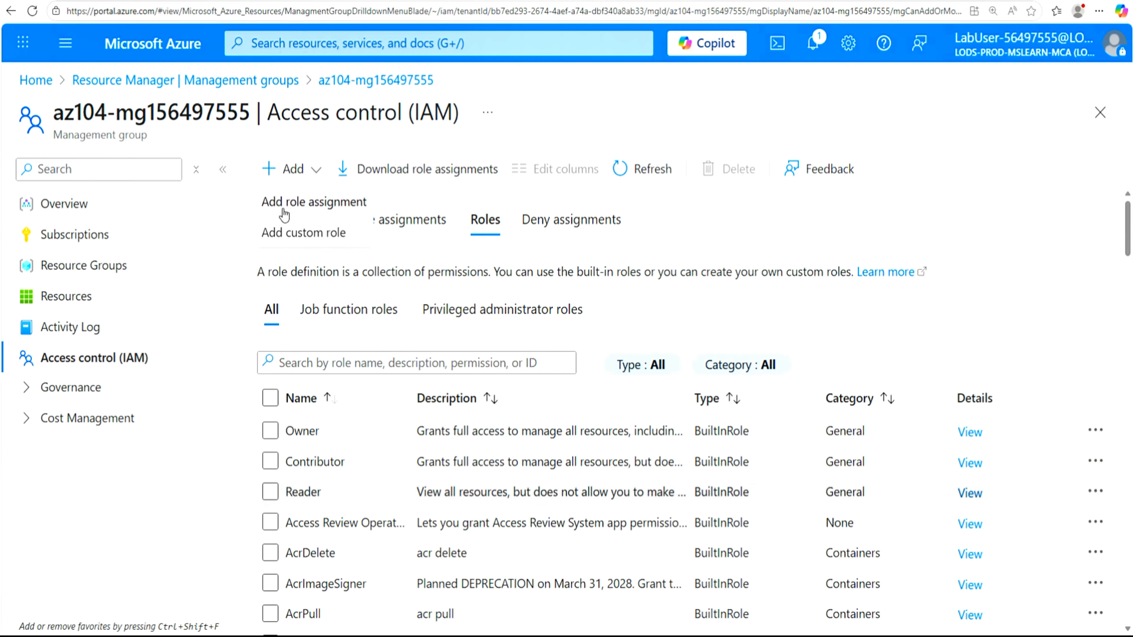
left_click(308, 207)
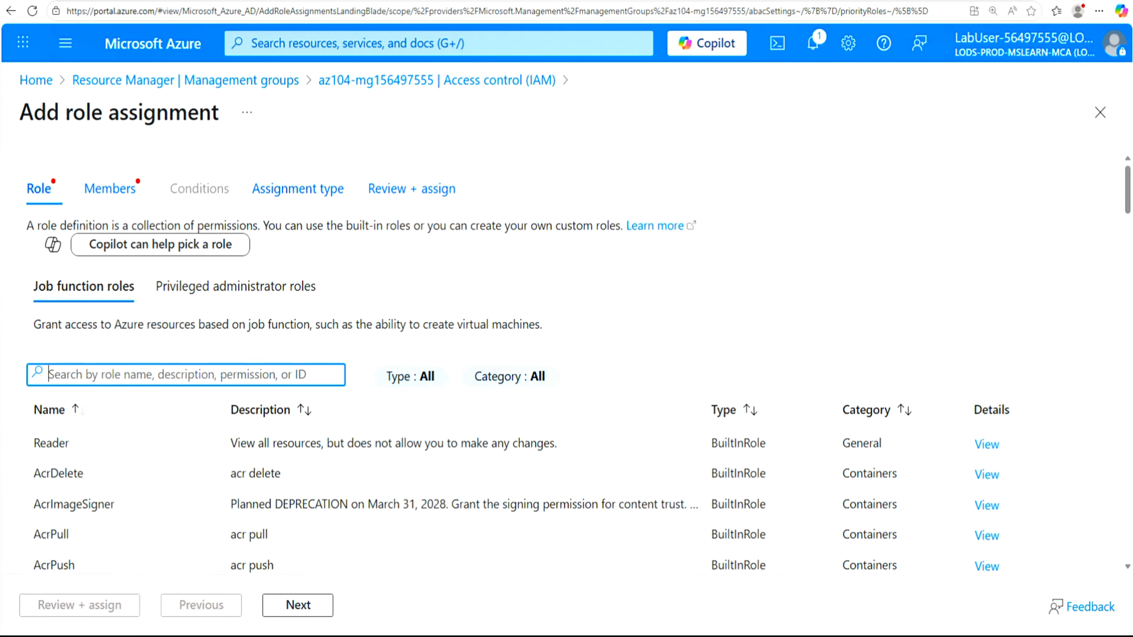
type("virtual")
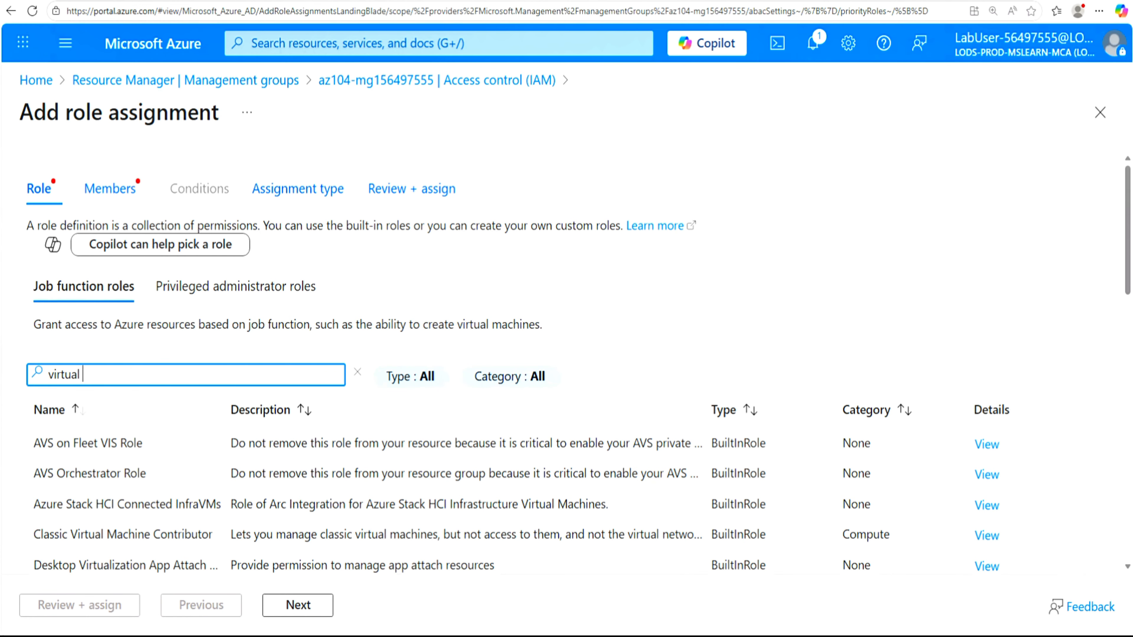
type("machine")
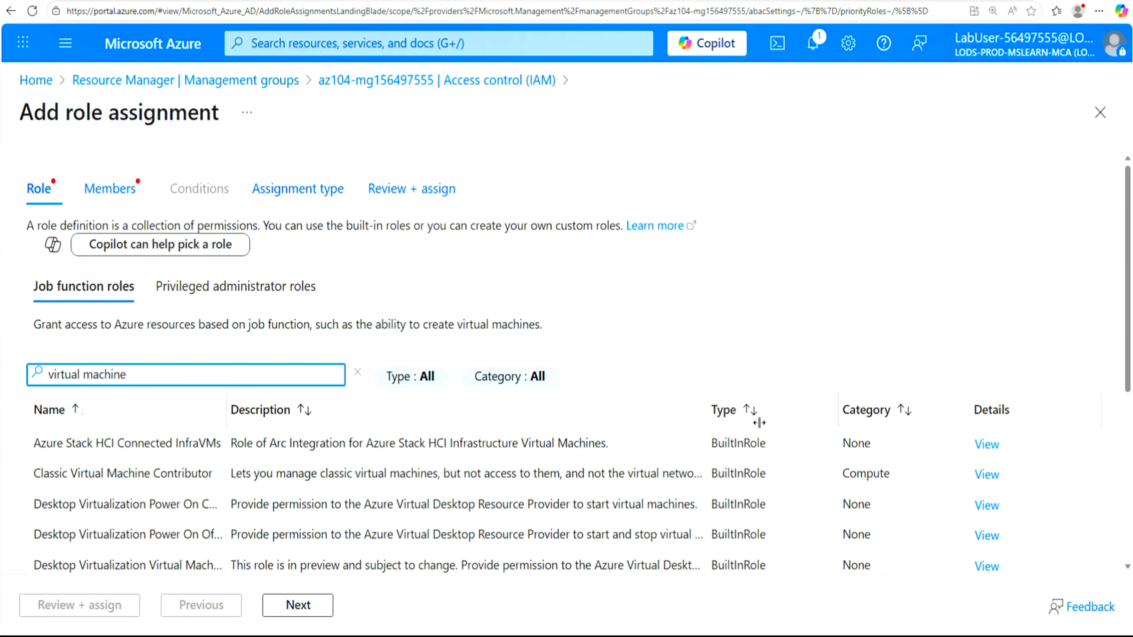
scroll(579, 366, "down", 2)
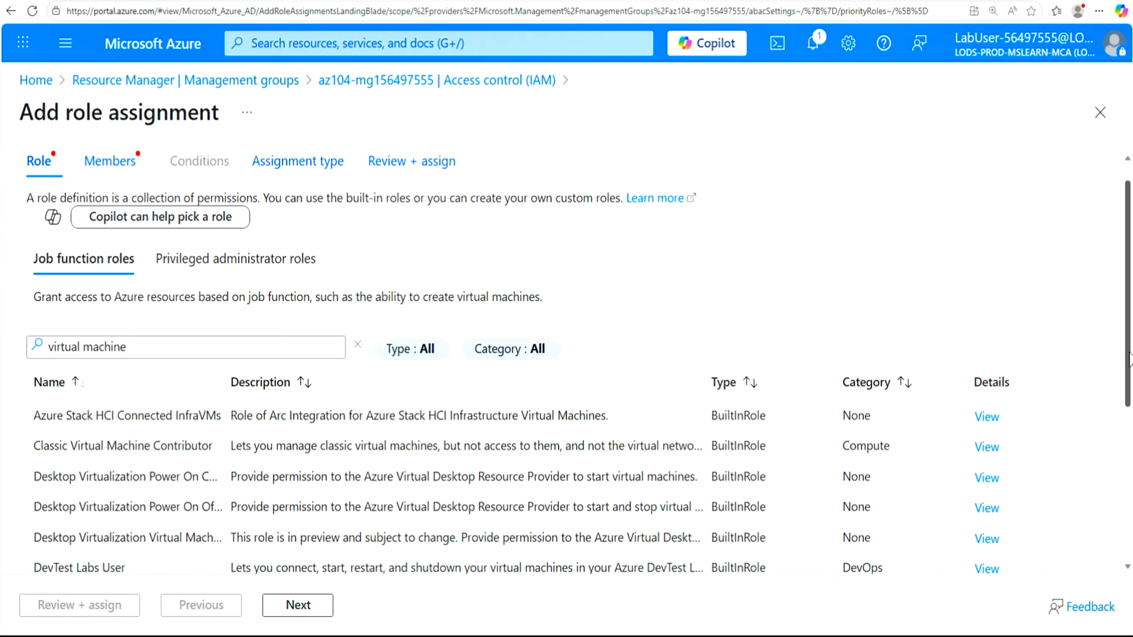
scroll(579, 366, "down", 1)
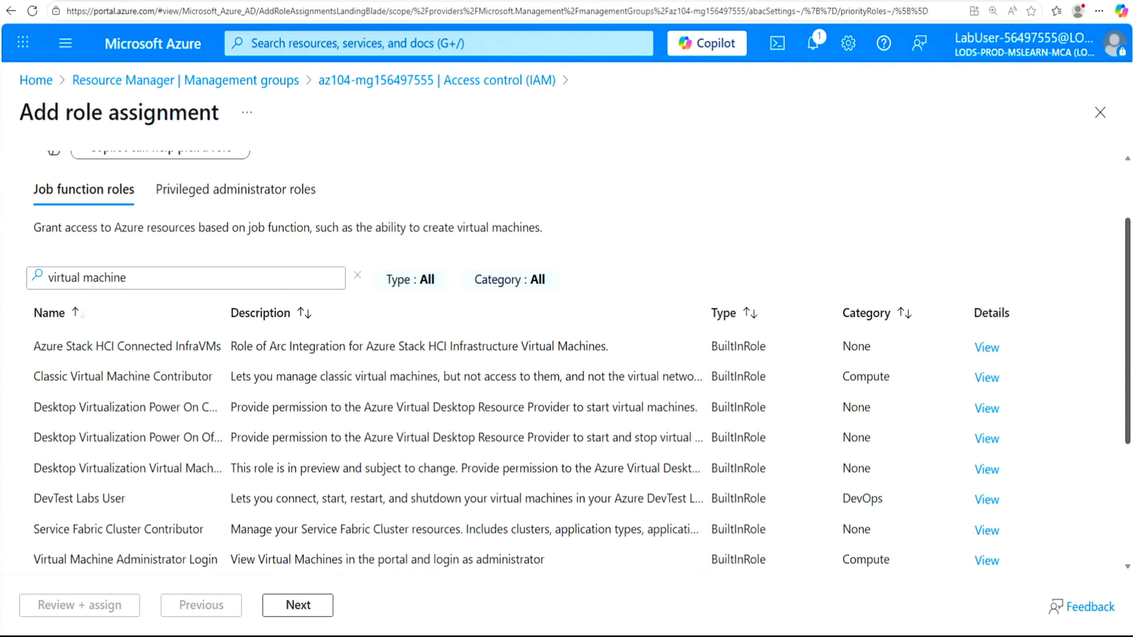
left_click_drag(1129, 440, 1130, 525)
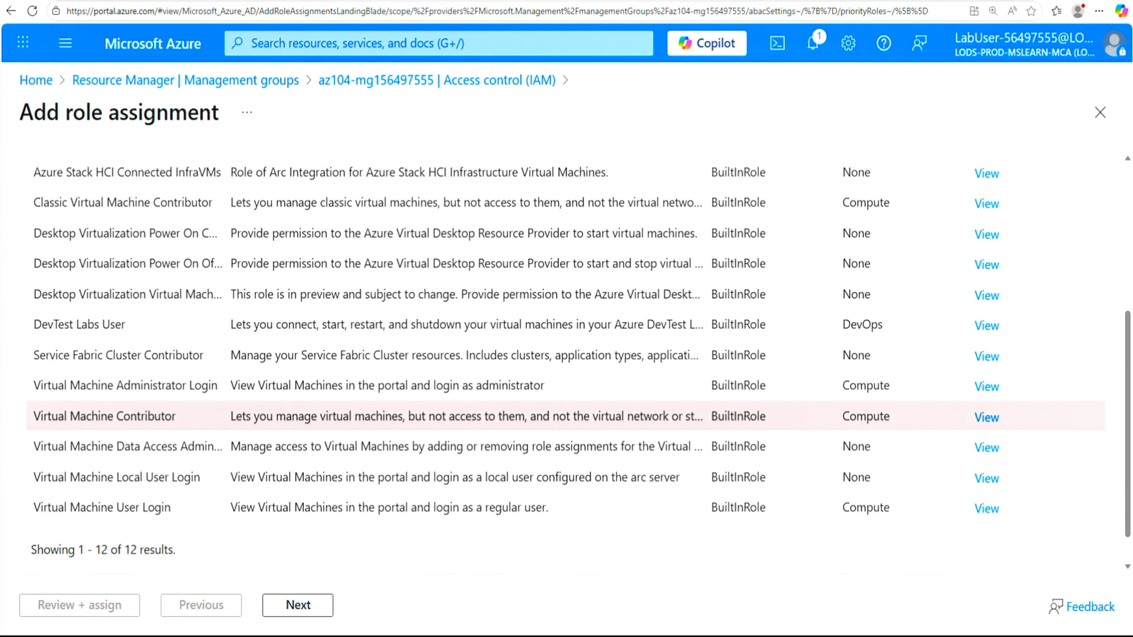
left_click(297, 614)
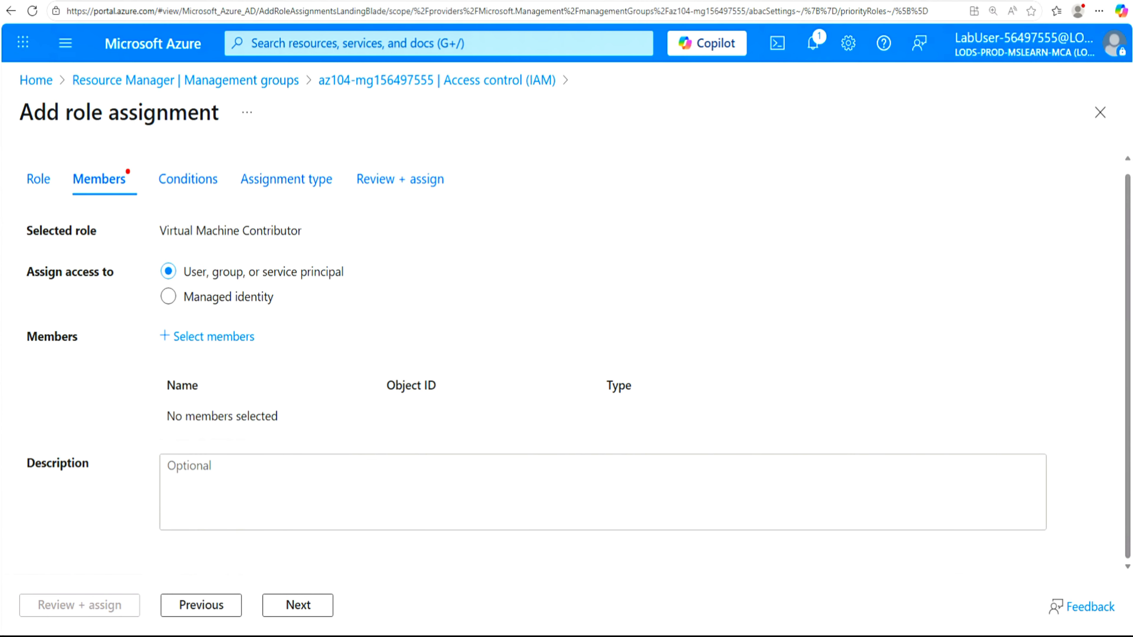
Step: Add the IT Helpdesk group as the role assignment's member and proceed to the conditions
left_click(224, 343)
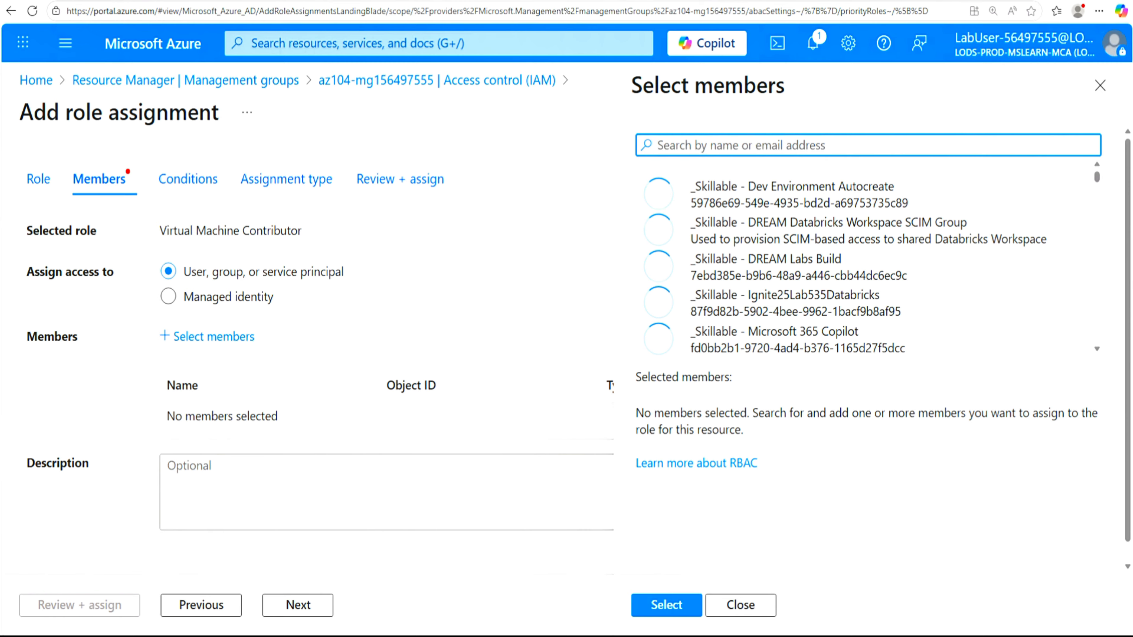
type("IT Helpdesk")
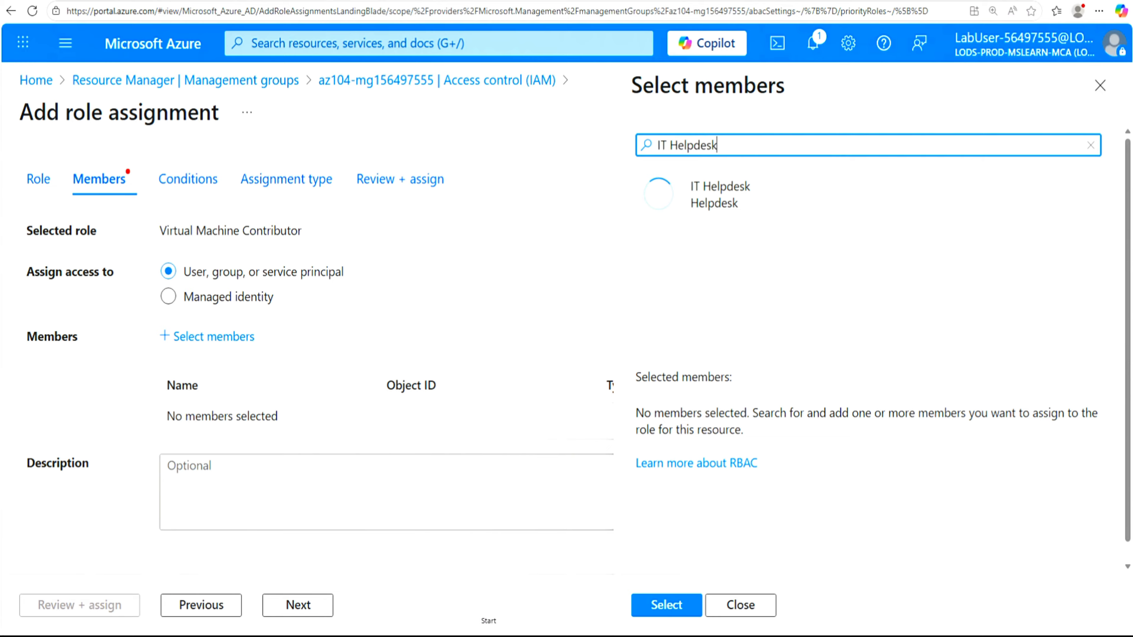
left_click(799, 197)
left_click(667, 606)
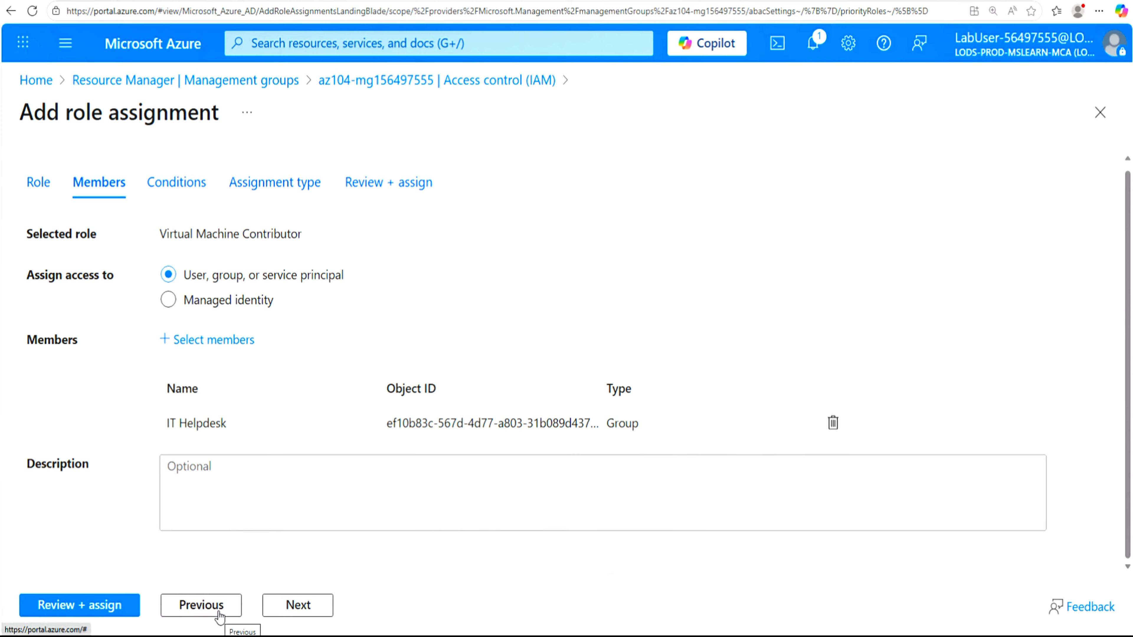
left_click(301, 608)
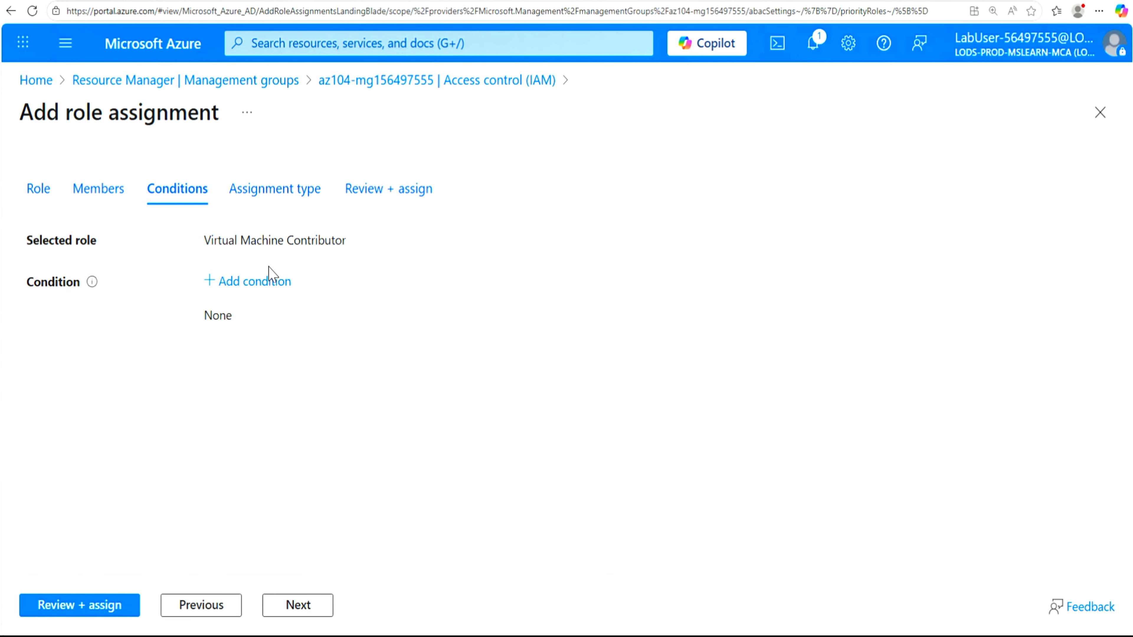
Step: Examine the condition editor for the Virtual Machine Contributor role assignment and discard the condition
left_click(265, 289)
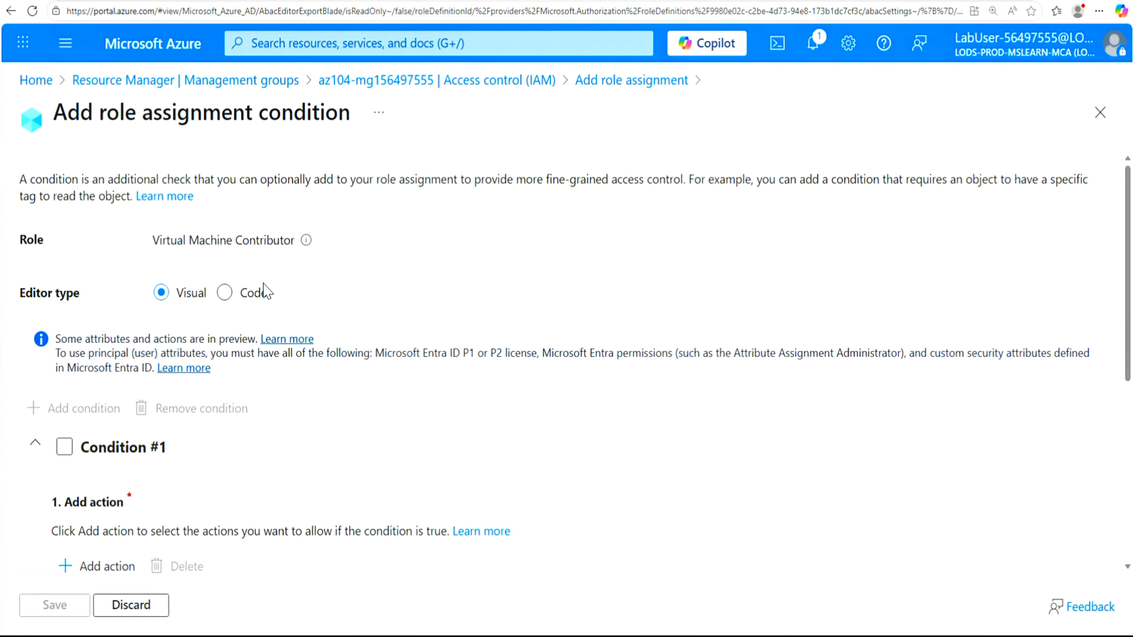
scroll(234, 453, "down", 8)
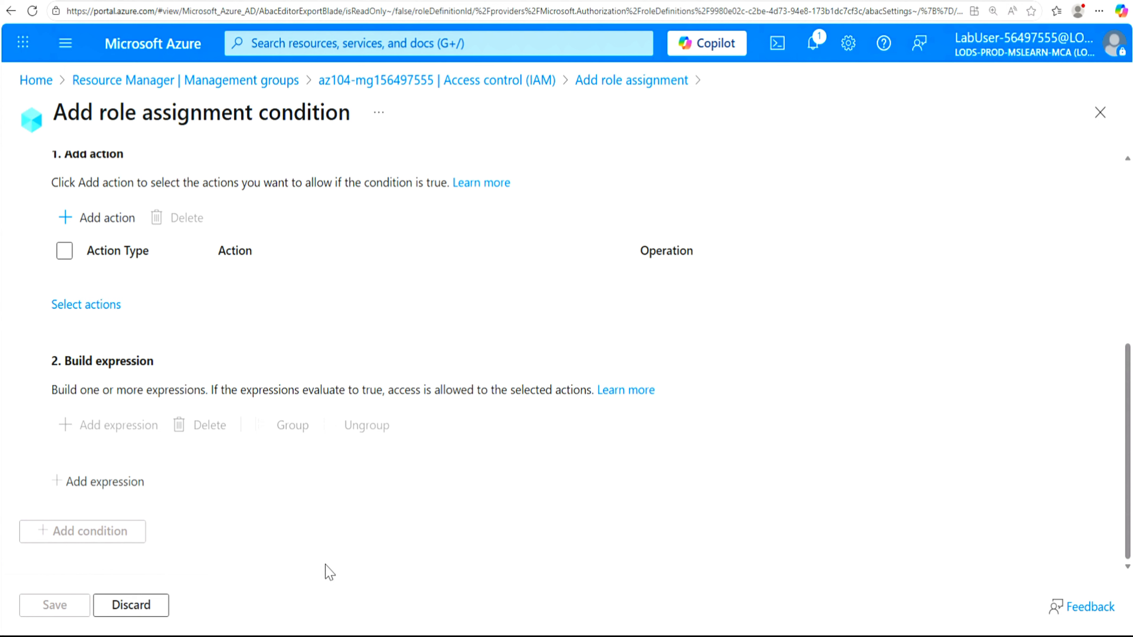
left_click(144, 607)
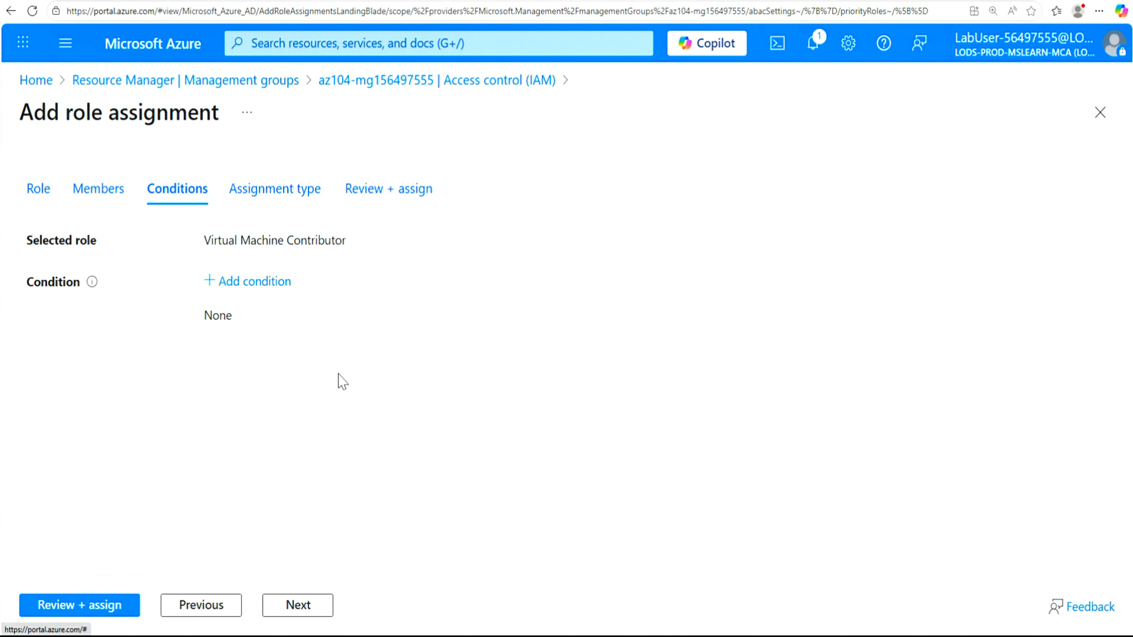
Step: Keep the eligible, time-bound assignment type, create the Virtual Machine Contributor role assignment and dismiss the notification
left_click(276, 192)
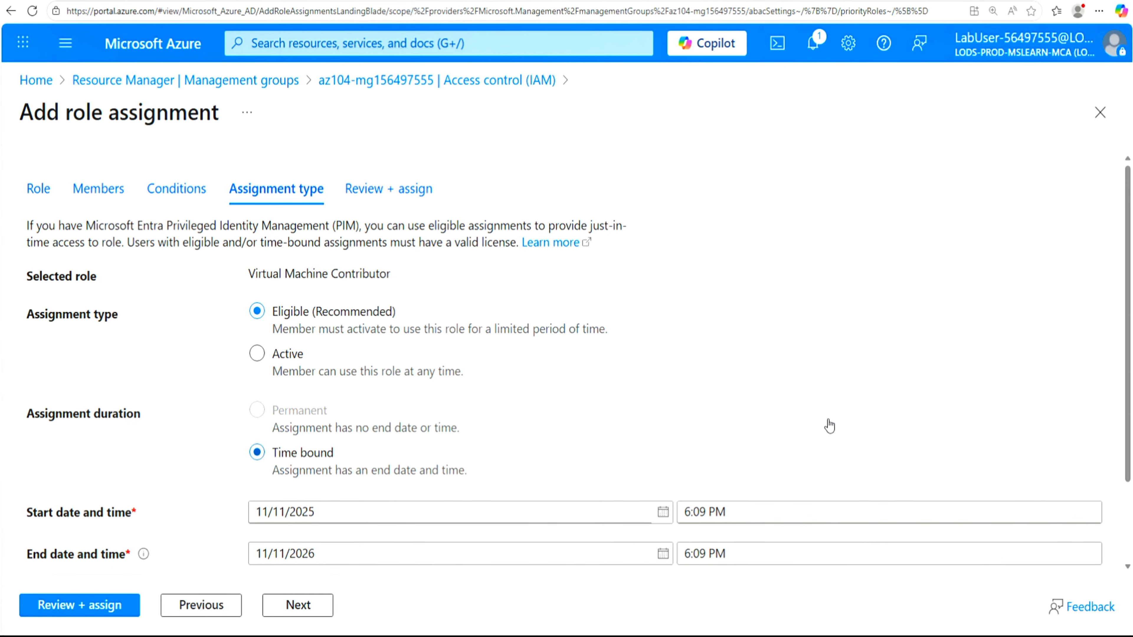
scroll(928, 425, "down", 2)
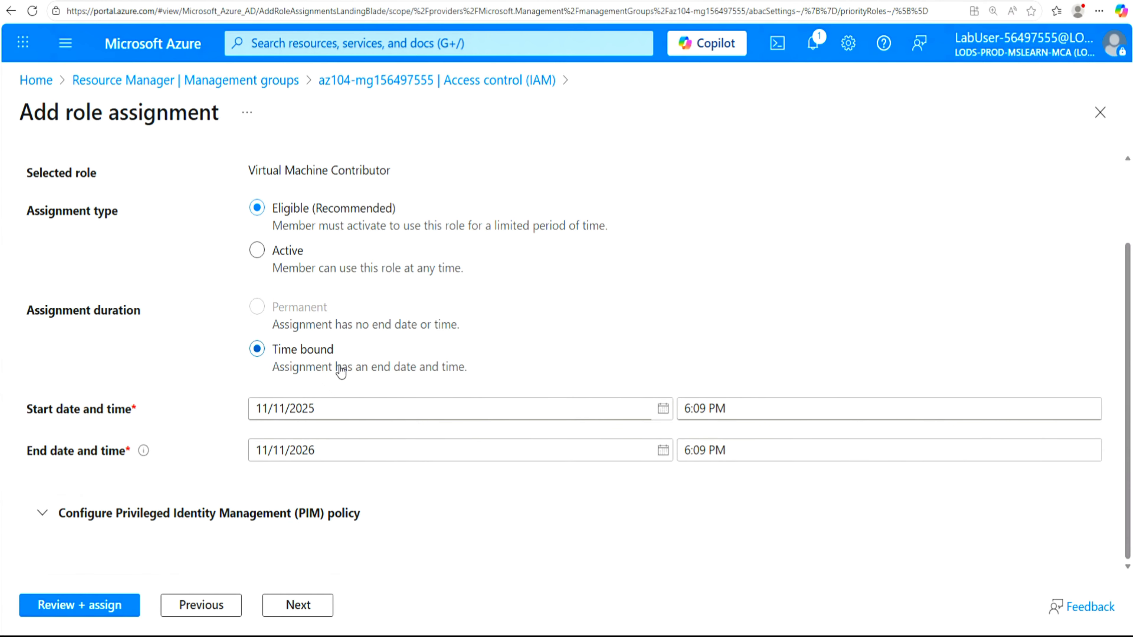
scroll(506, 228, "up", 2)
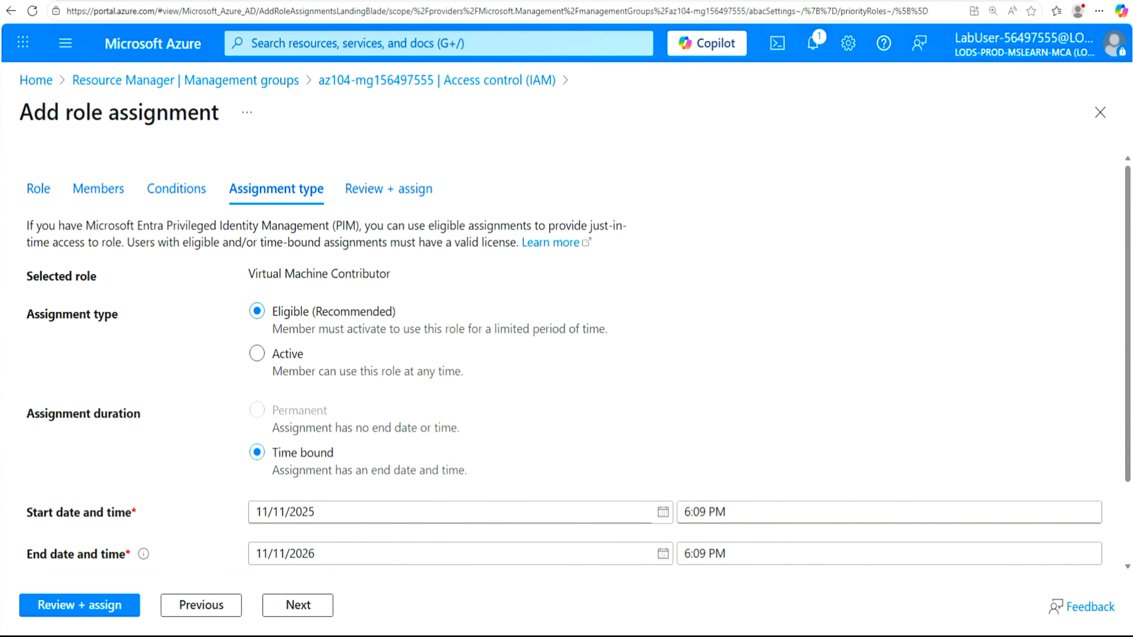
left_click(100, 610)
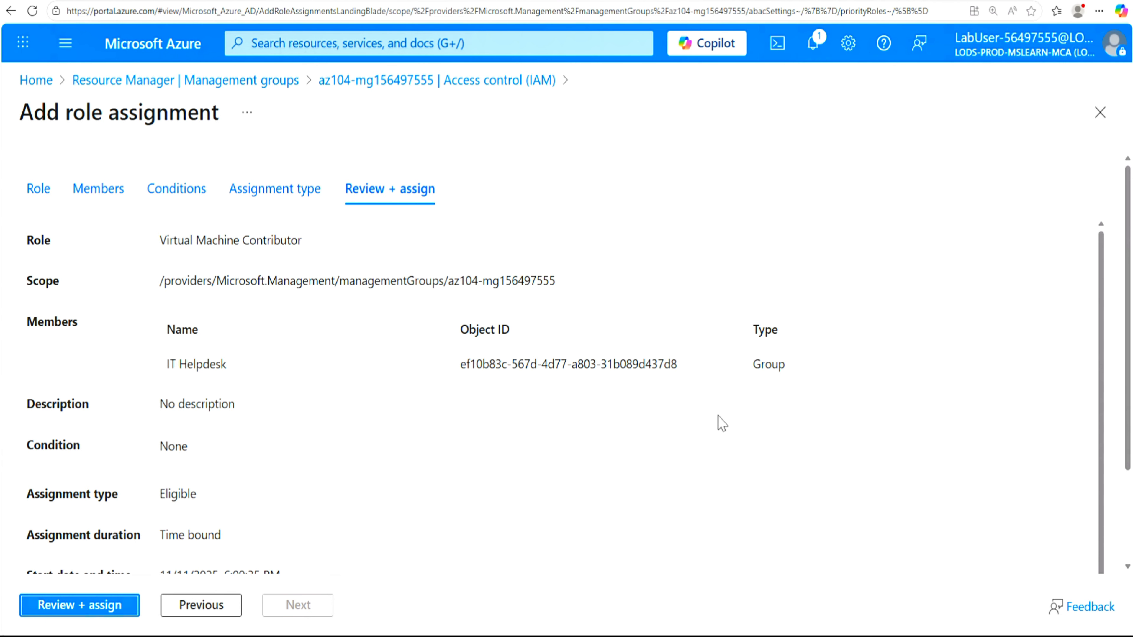
left_click(70, 606)
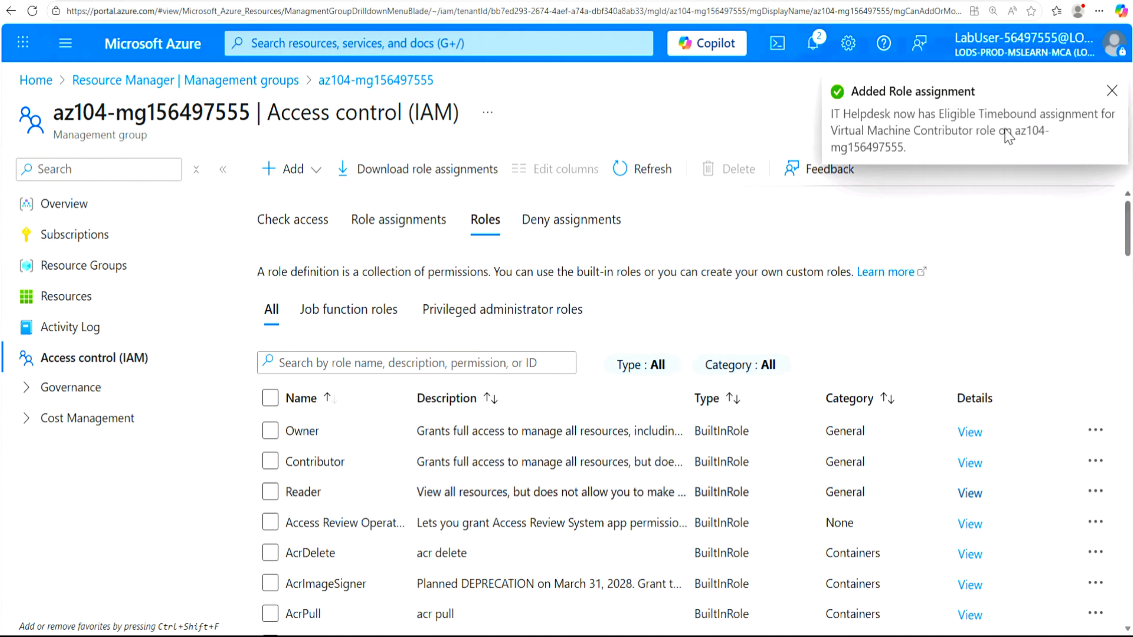
left_click(1113, 92)
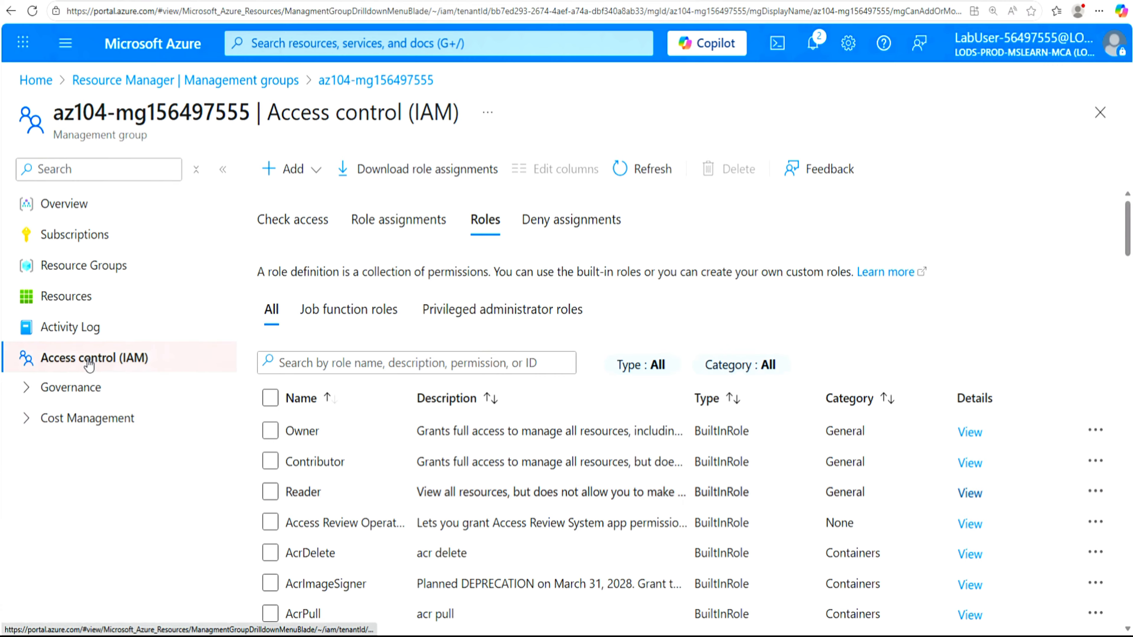
Step: Check the management group's role assignments for the IT Helpdesk group by searching for "IT Help"
left_click(398, 226)
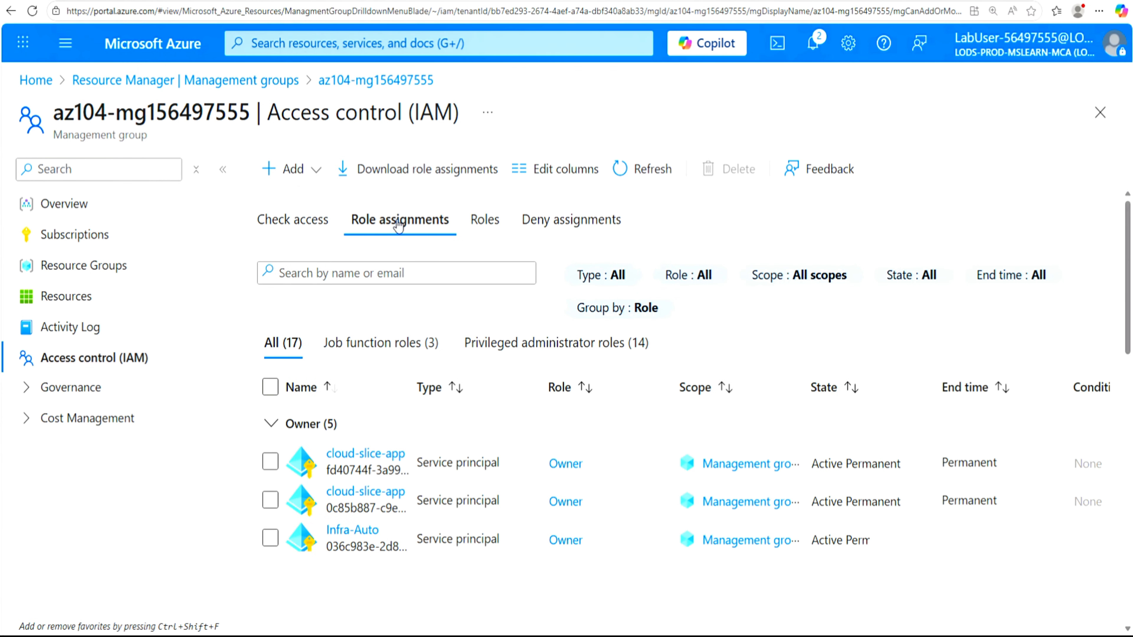
left_click(386, 277)
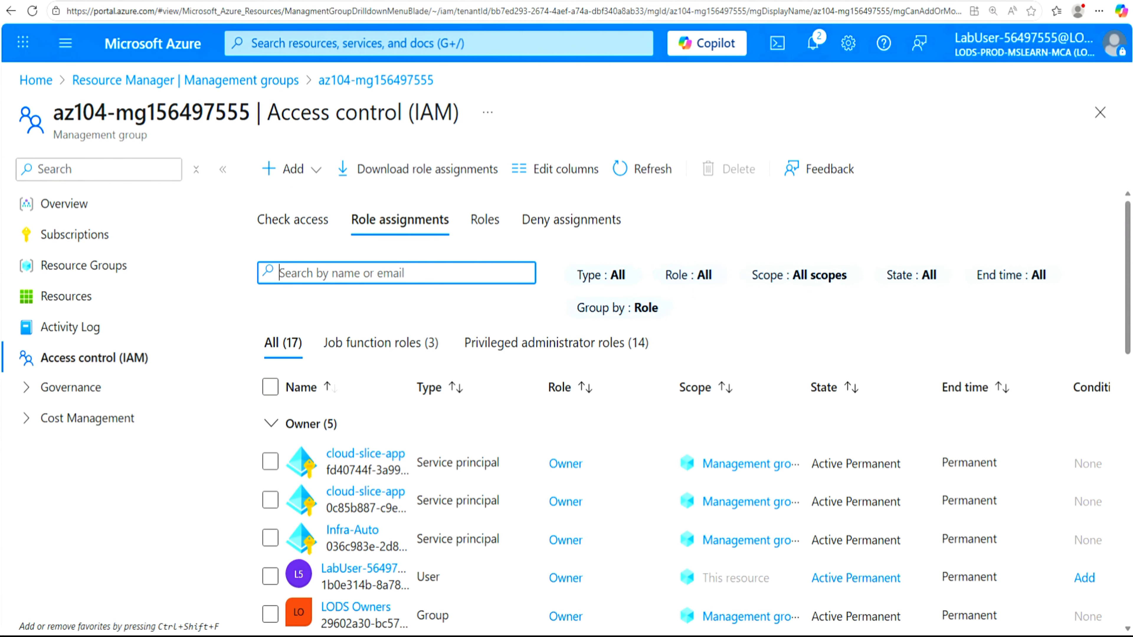
type("IT H")
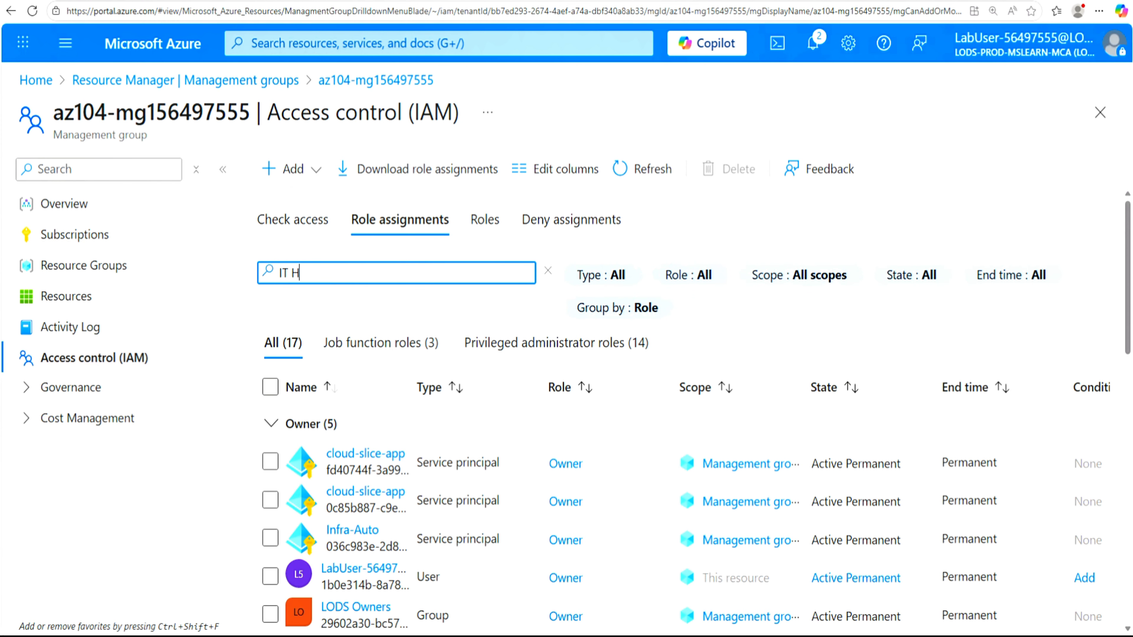
type("elp")
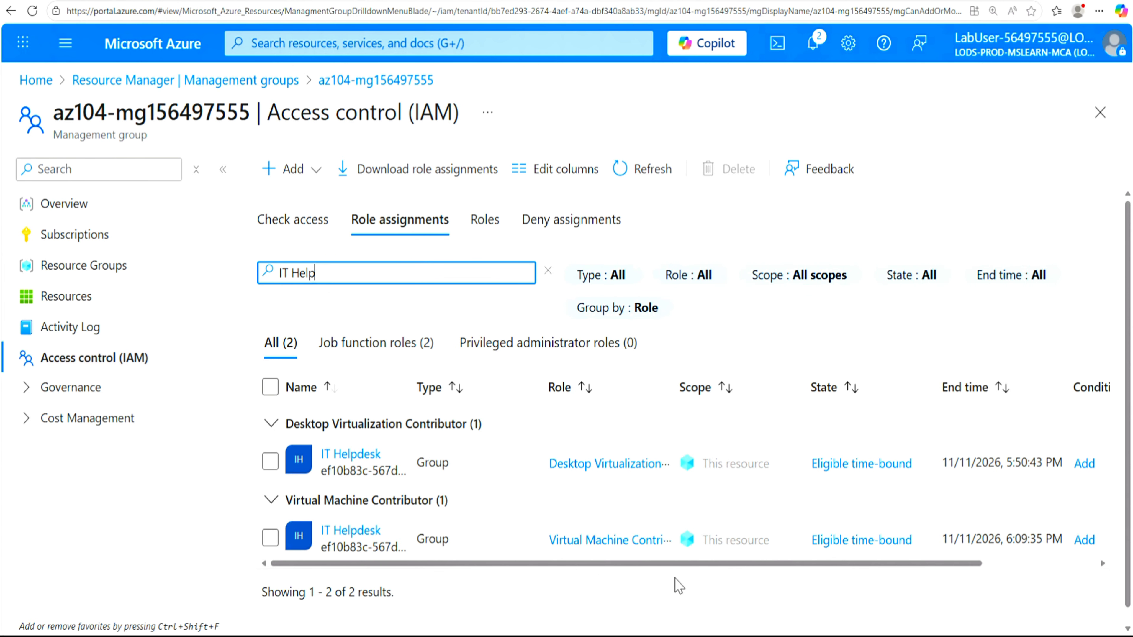
left_click_drag(713, 565, 536, 580)
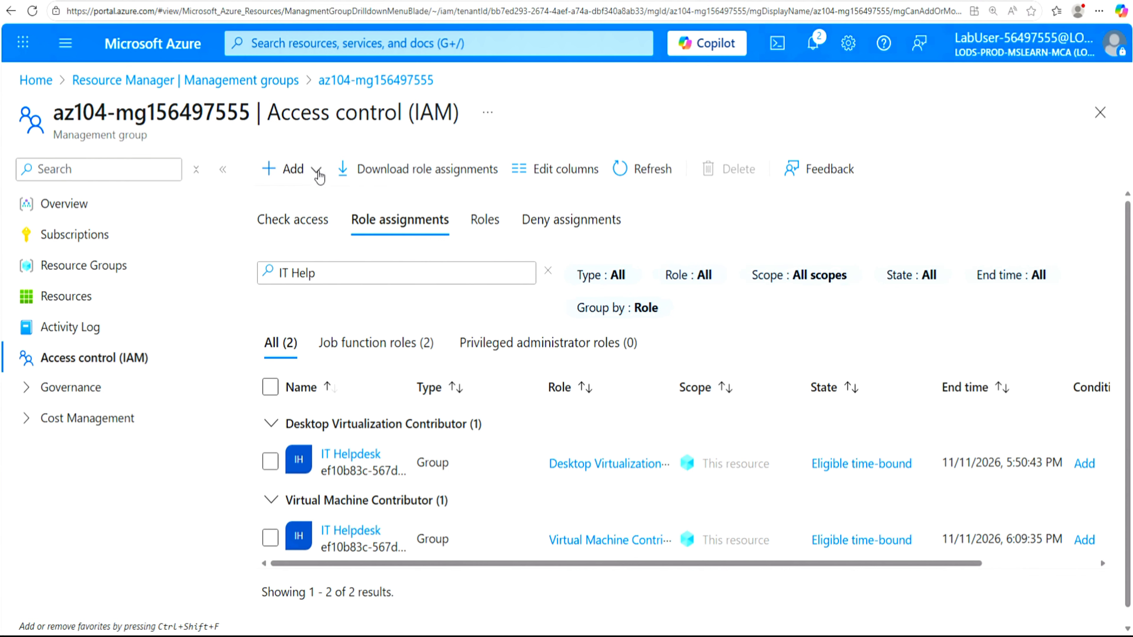
Step: Start a custom role named "Custom Support Request56497555" with the description "A custom contributor role for support requests."
left_click_drag(53, 117, 459, 115)
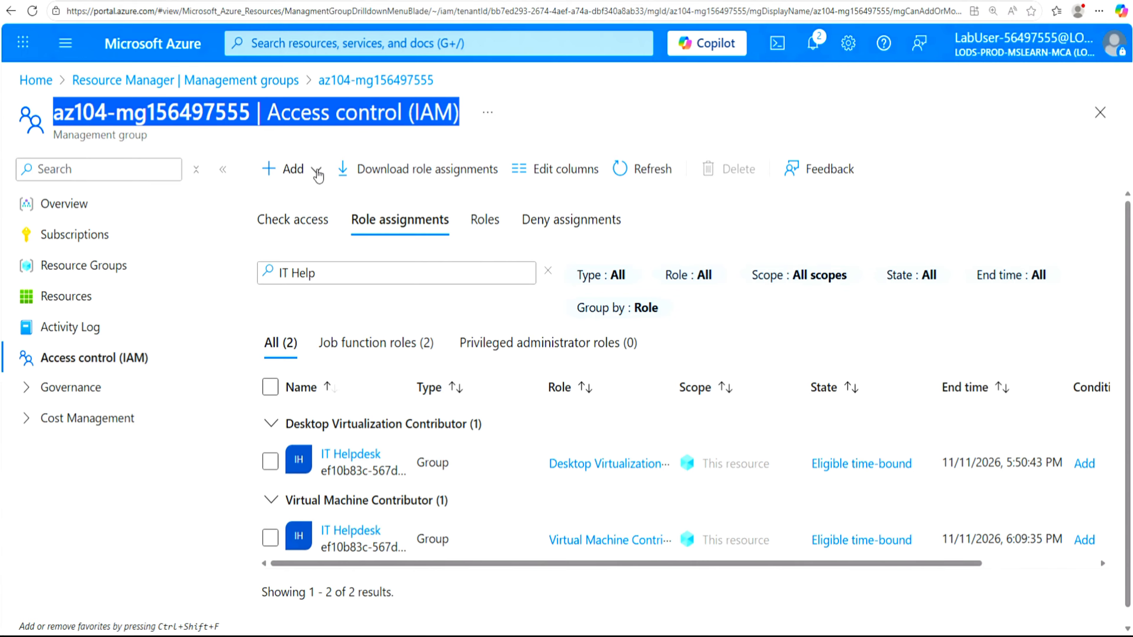
left_click(317, 172)
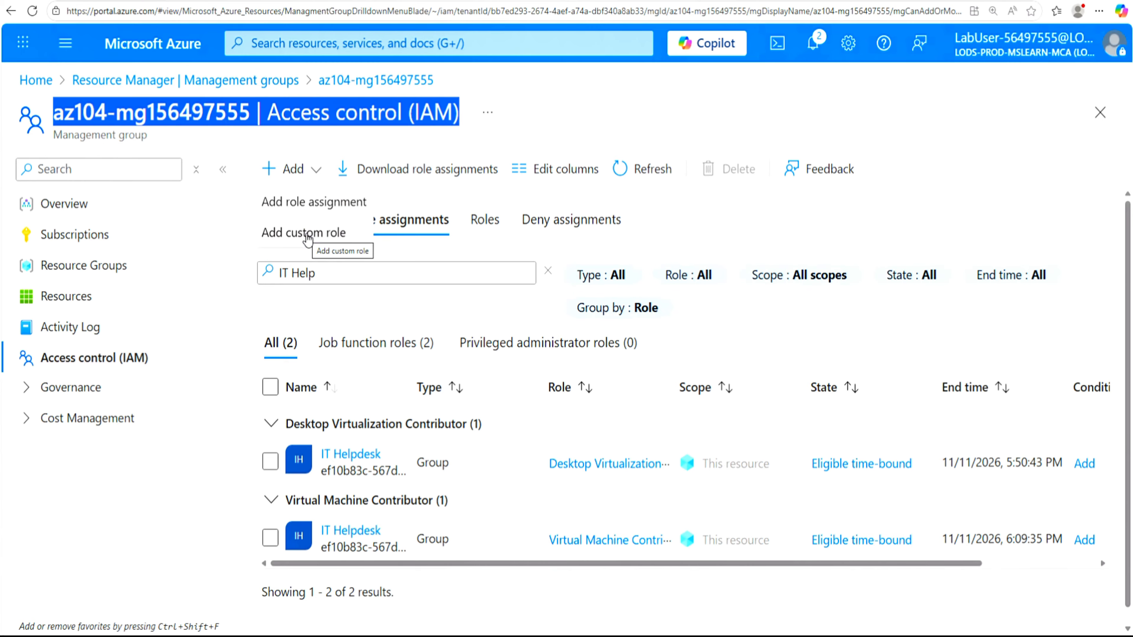
left_click(307, 236)
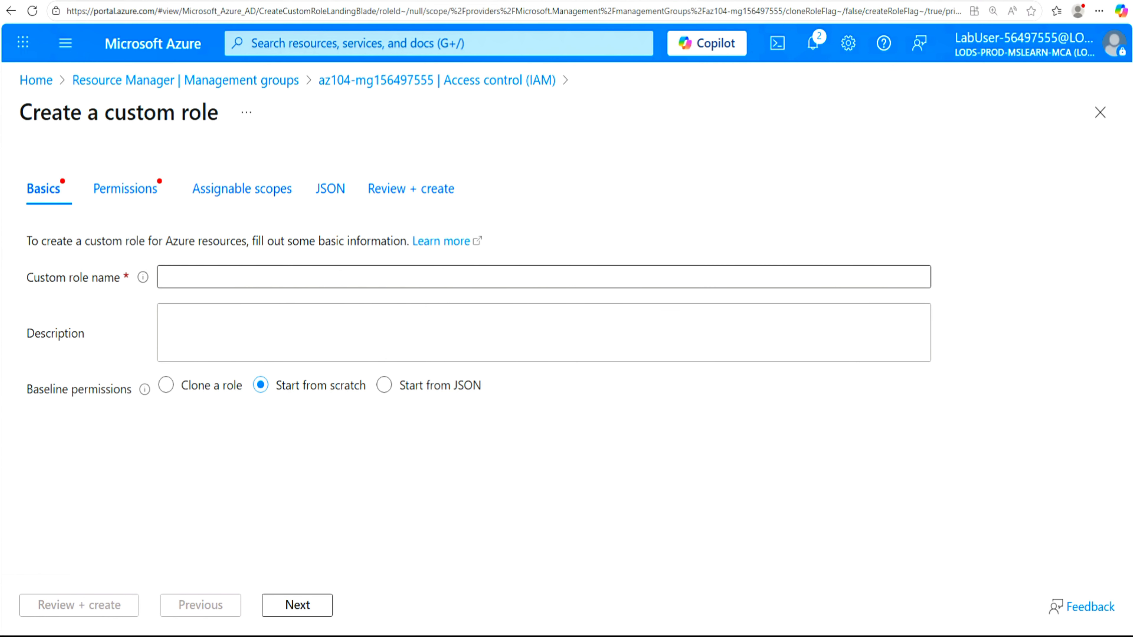
left_click(165, 277)
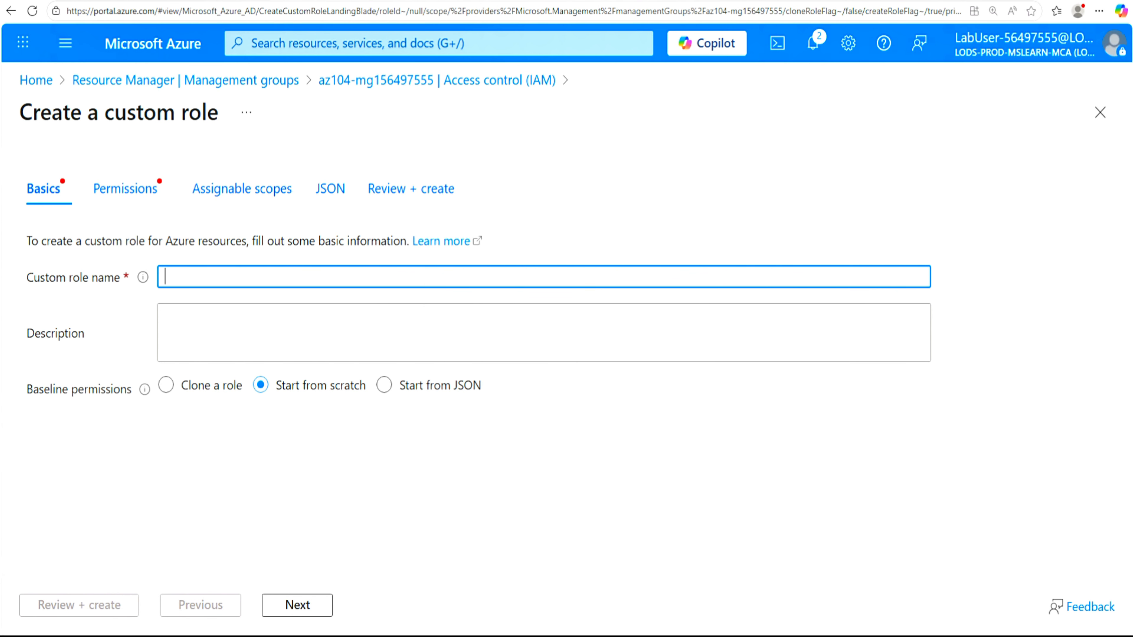
type("Custom Support Request56497555")
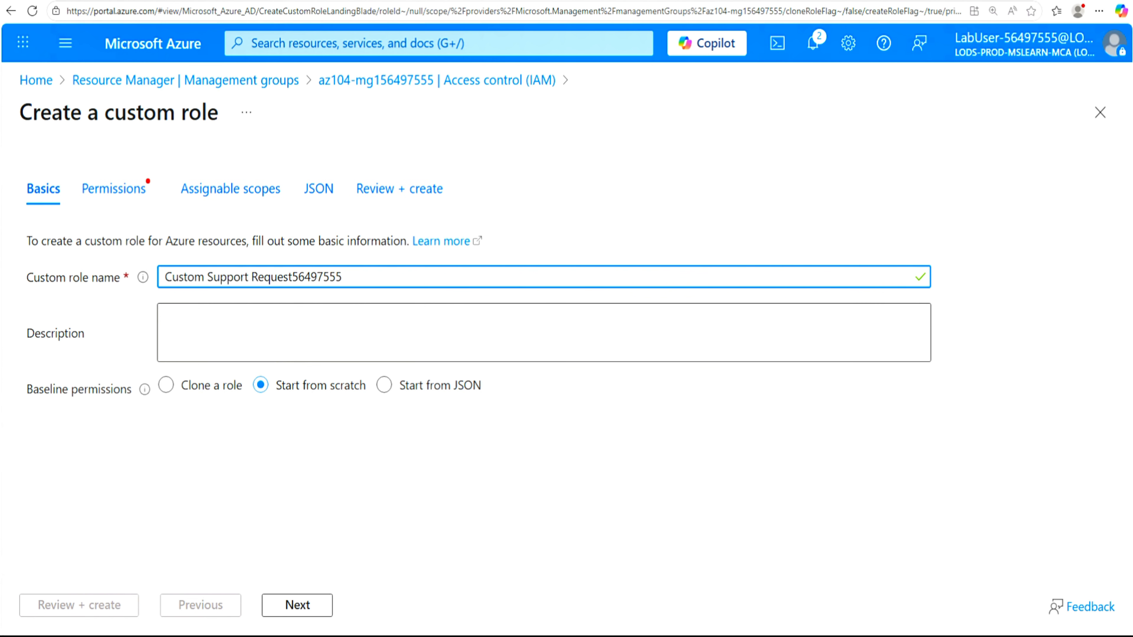
left_click(165, 314)
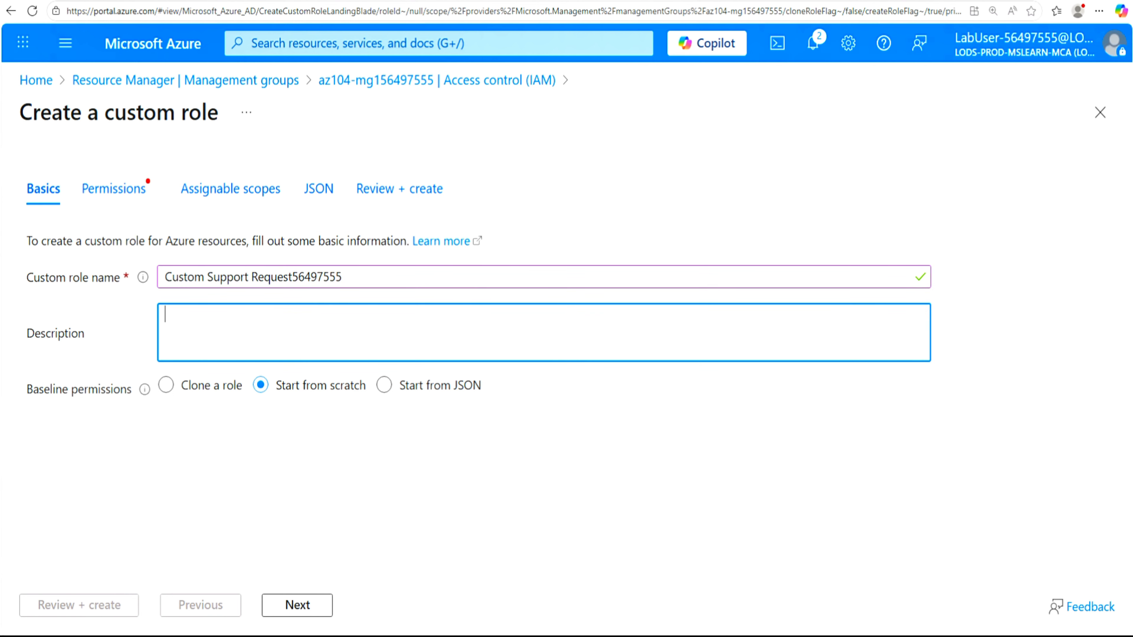
type("A custom contributor role for support requests.")
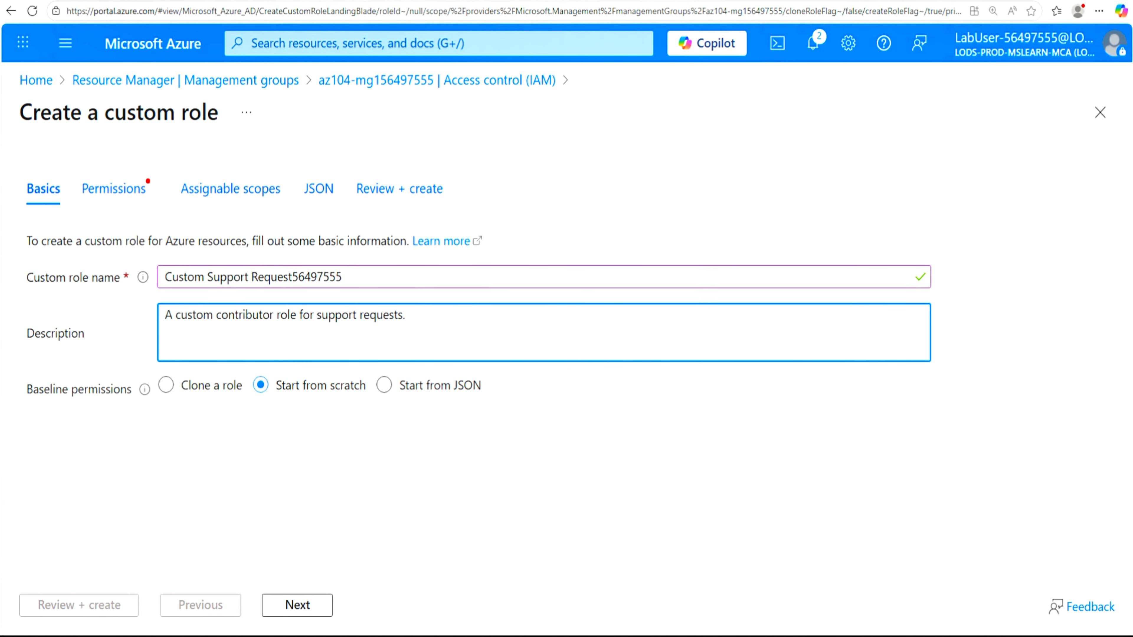
Step: Clone the Support Request Contributor role as the baseline permissions, searching for "support", and proceed to the permissions
mouse_move(144, 397)
left_click(166, 385)
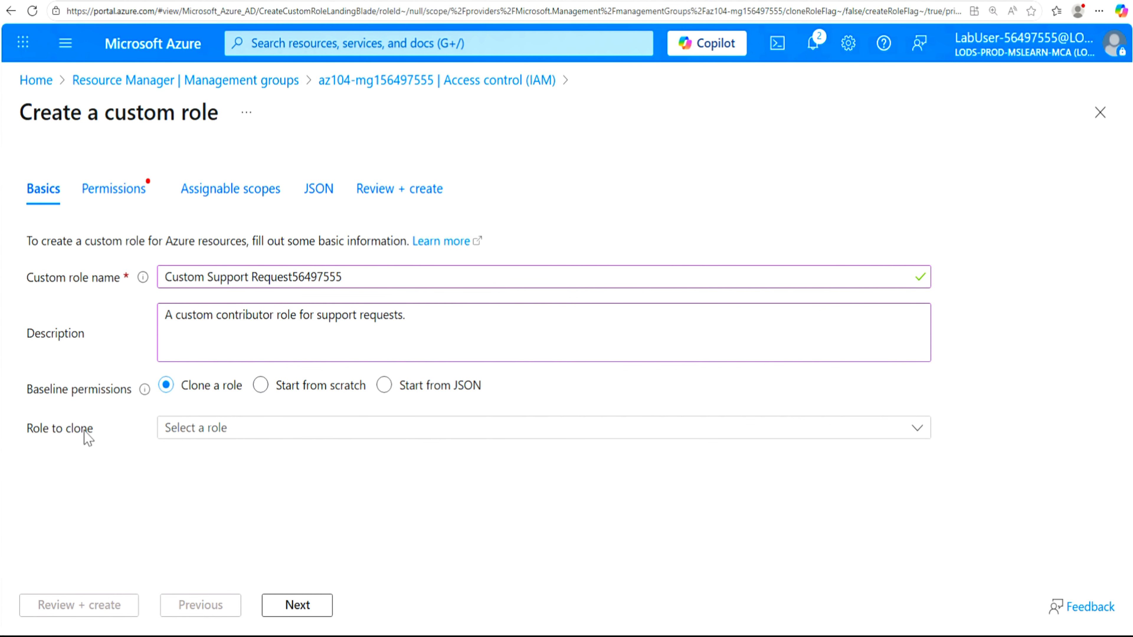
left_click(918, 437)
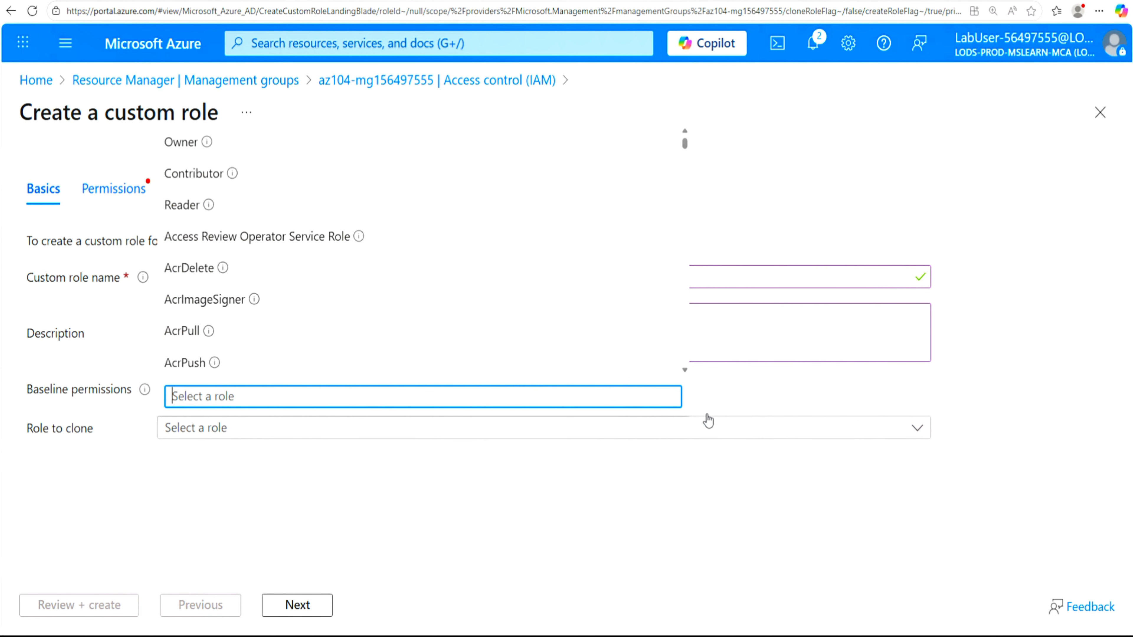
left_click(338, 399)
type("su")
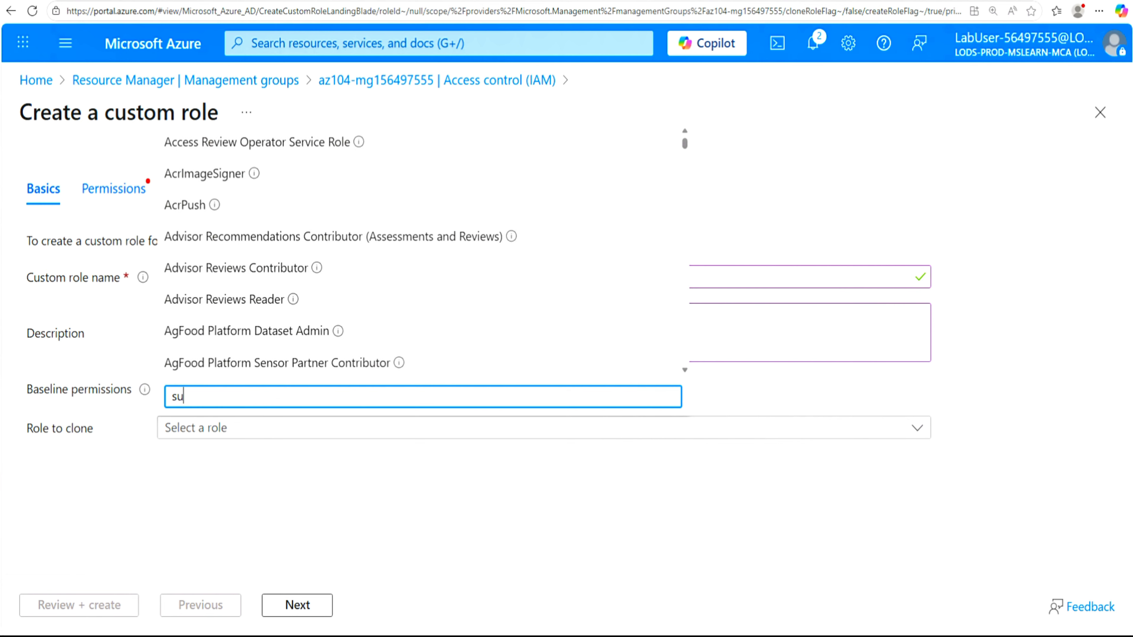
type("pport")
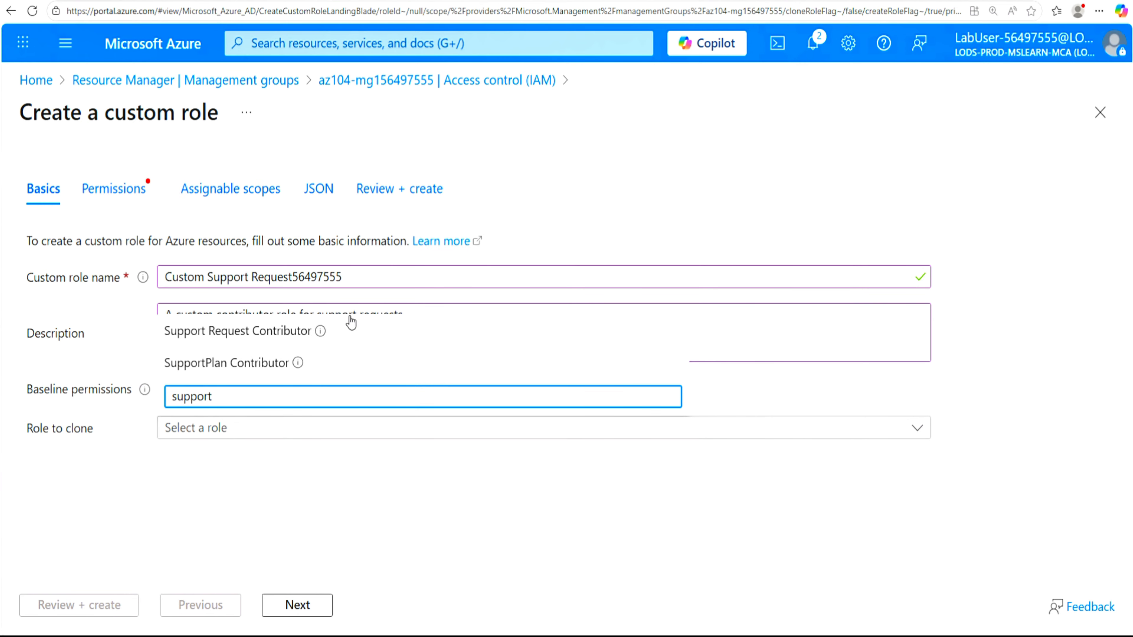
left_click(260, 334)
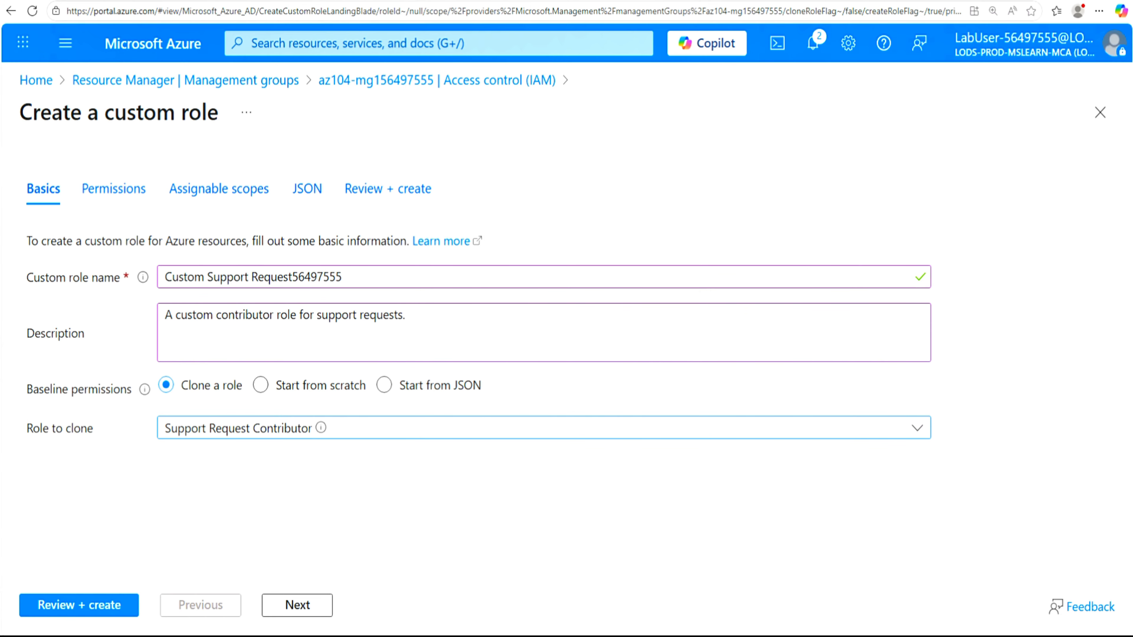
left_click(295, 606)
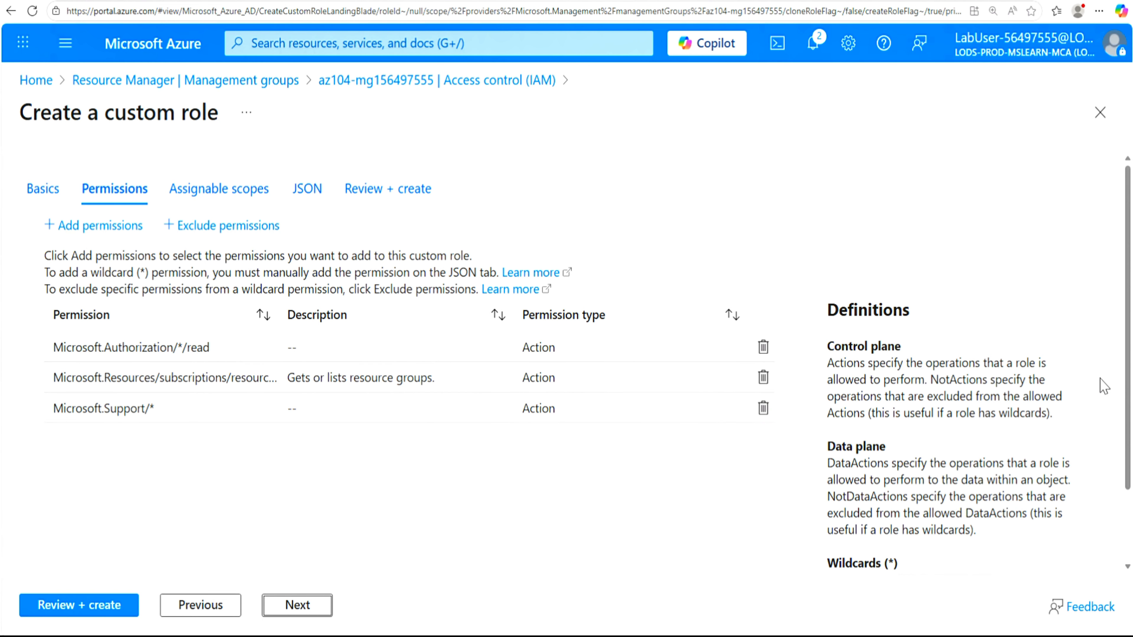
Step: Exclude the Microsoft.Support permission "Other : Registers Support Resource Provider" from the custom role, searching for ".Support"
scroll(1128, 397, "down", 1)
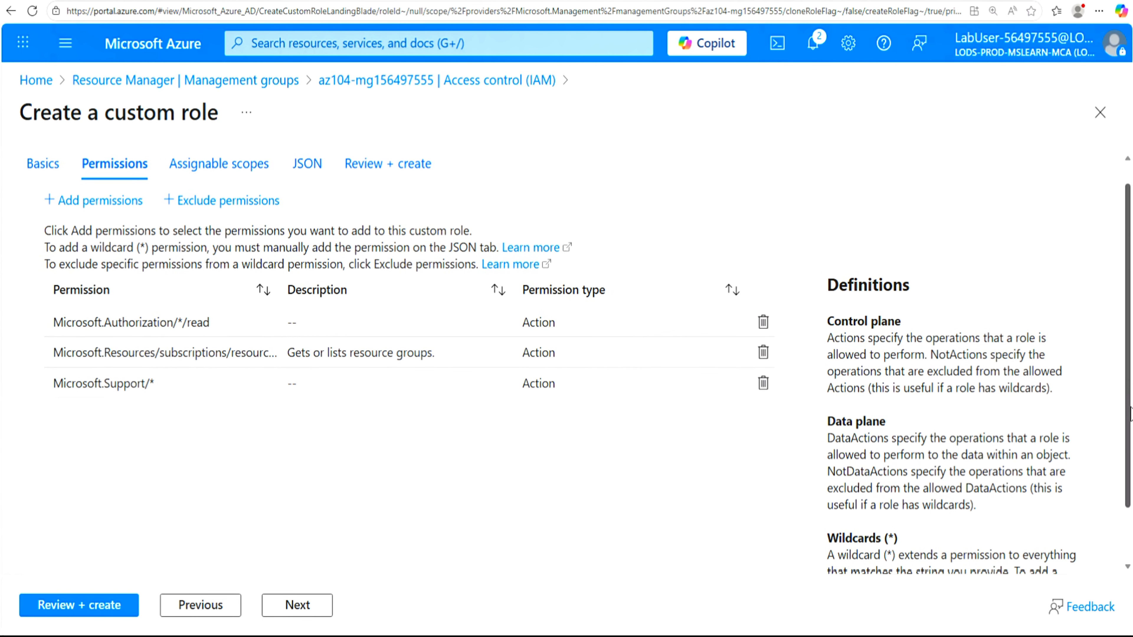
scroll(1127, 397, "up", 1)
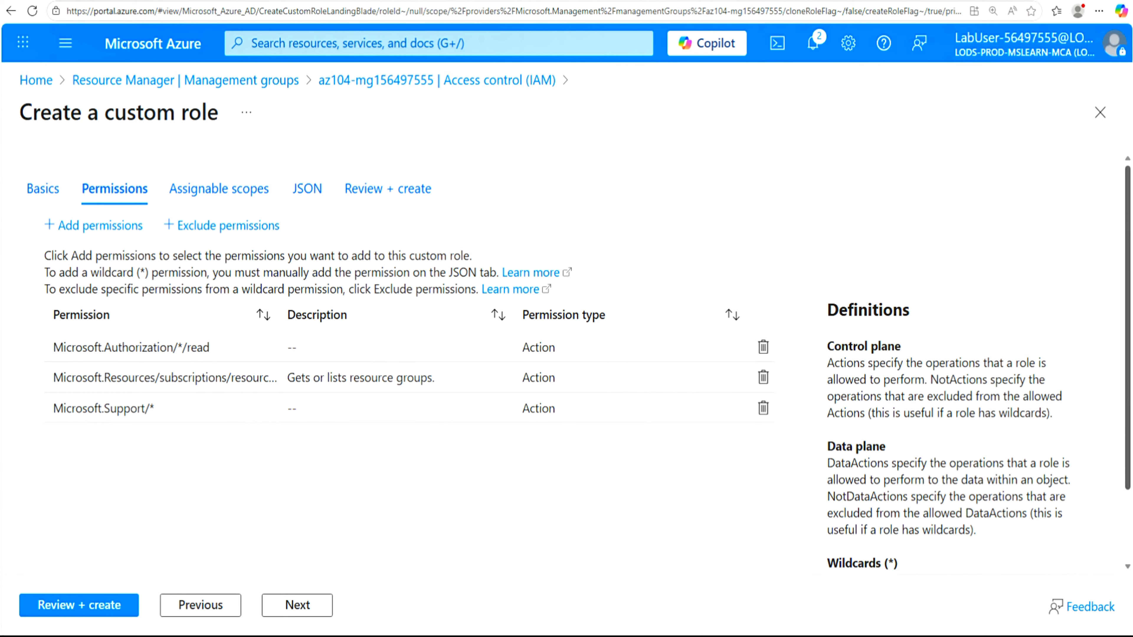
left_click(216, 226)
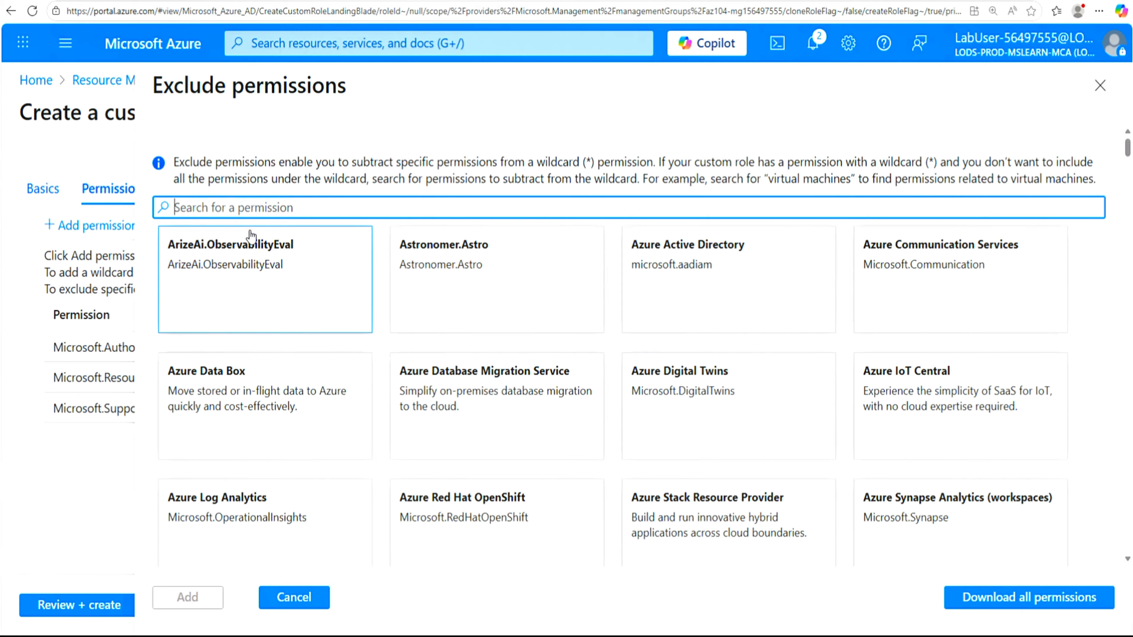
type("support")
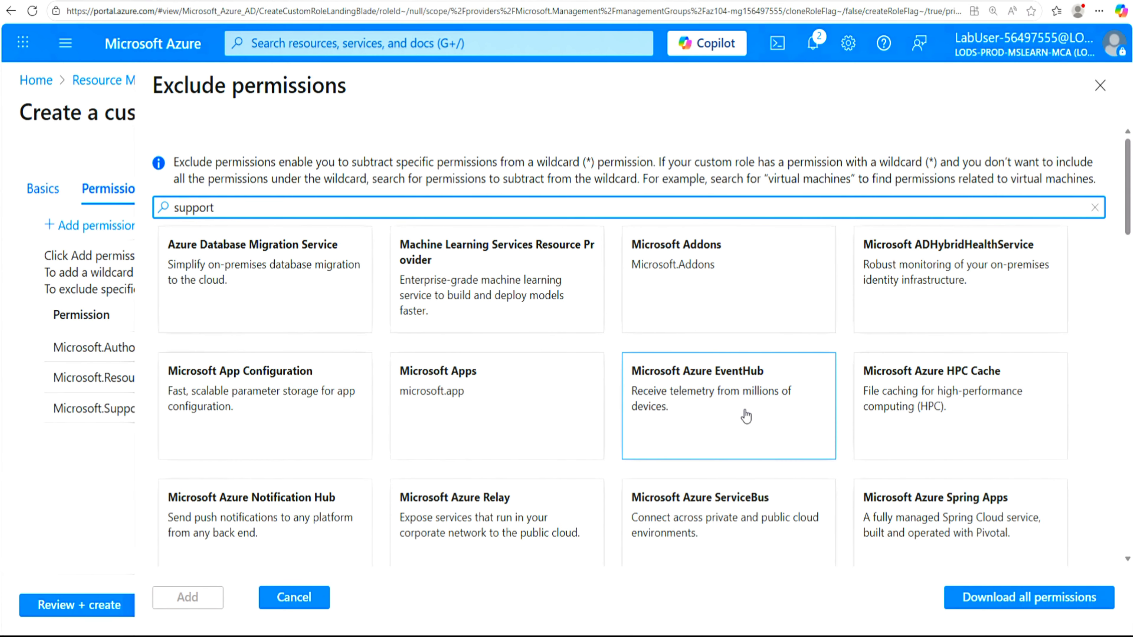
left_click_drag(215, 208, 169, 207)
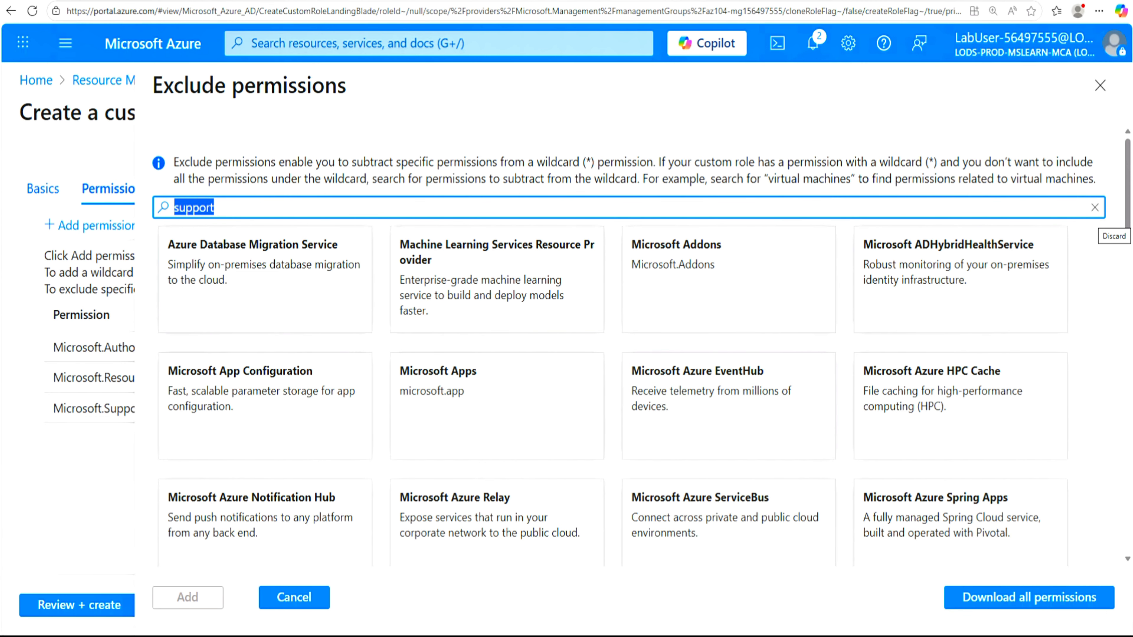
type(".Support")
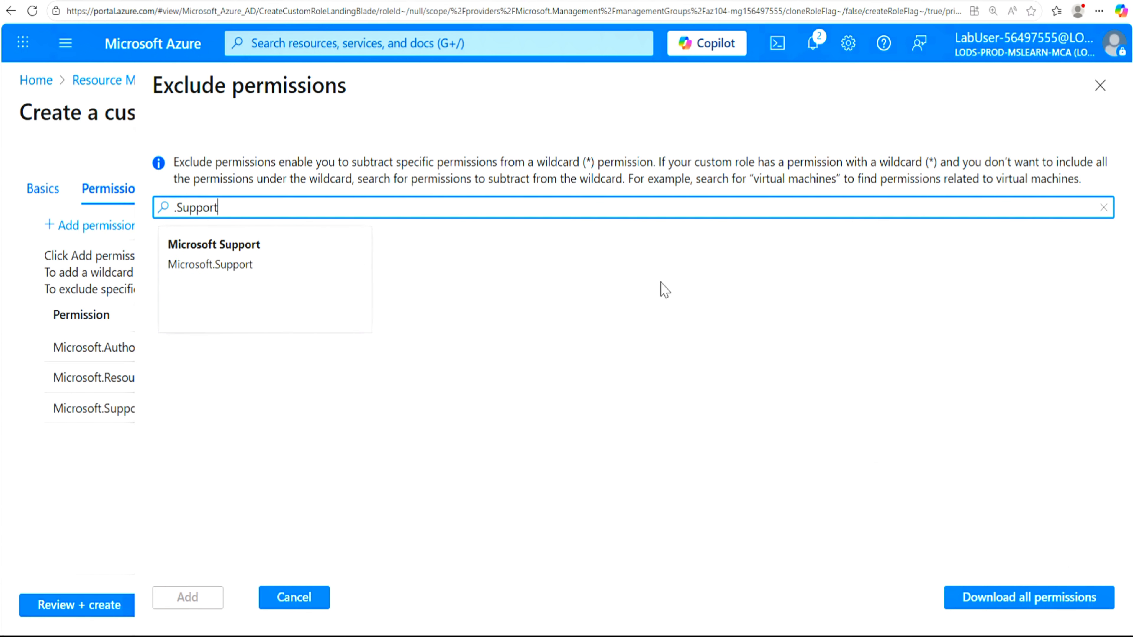
left_click(254, 280)
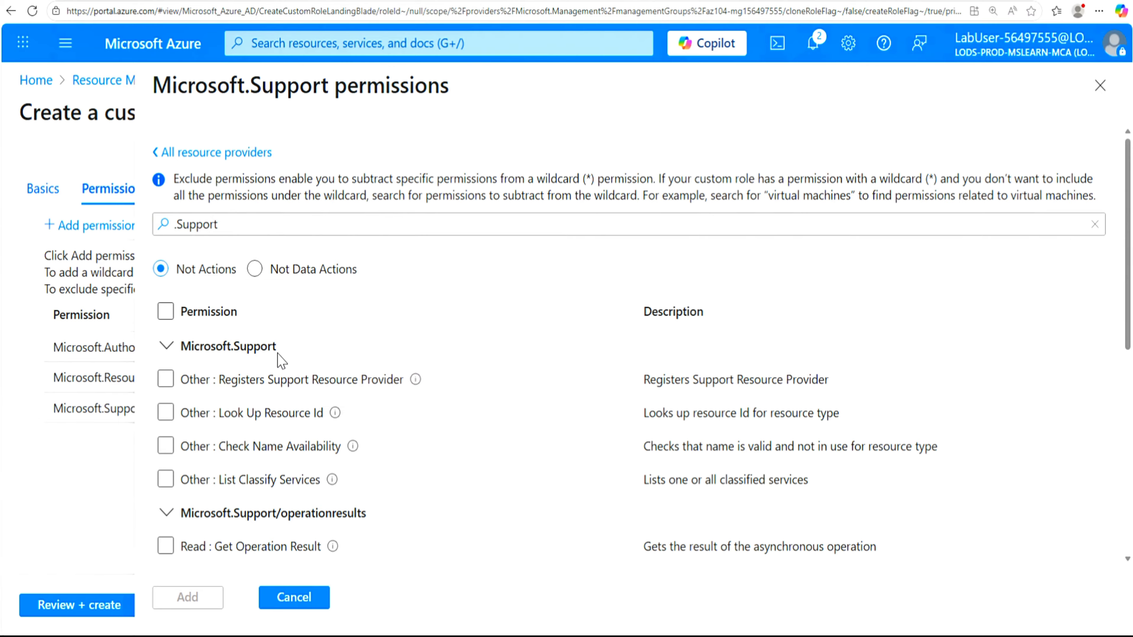
left_click(165, 380)
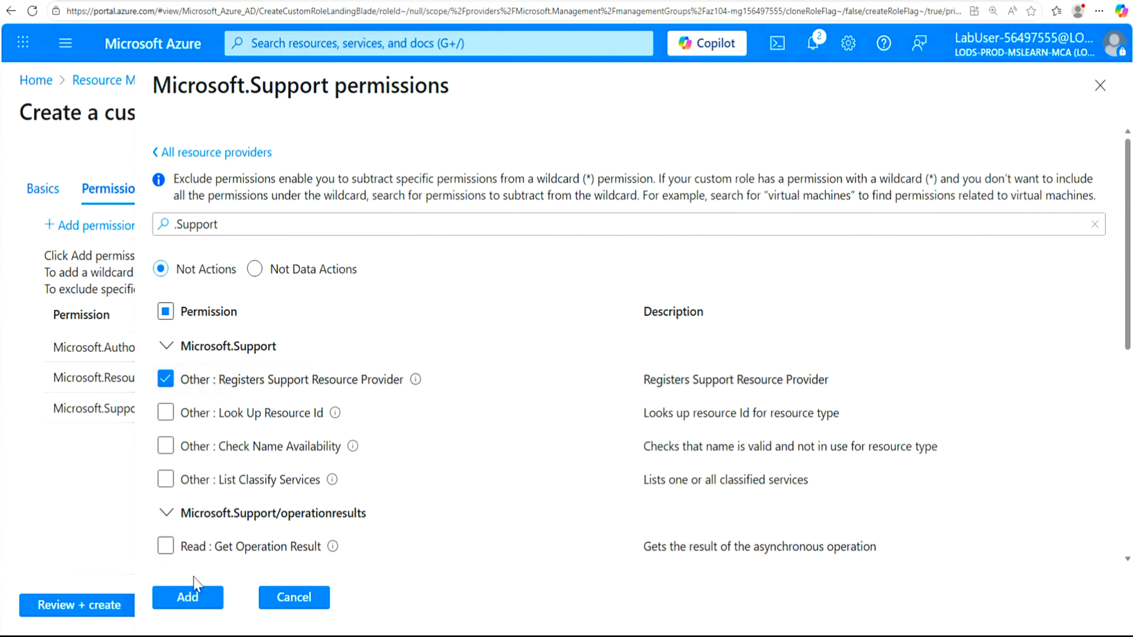
left_click(190, 598)
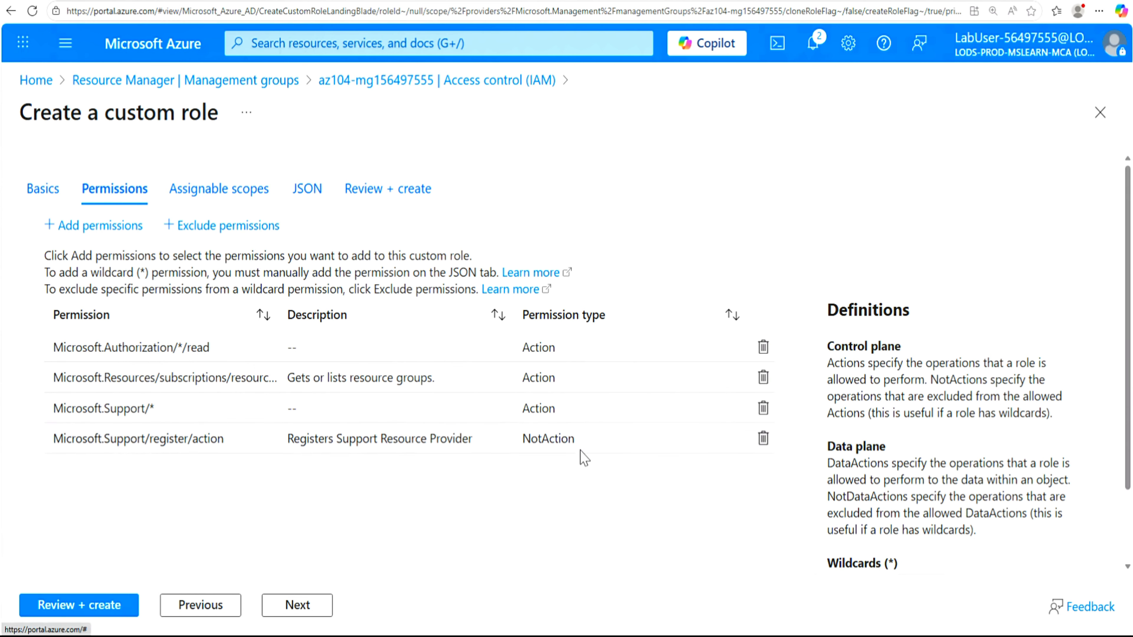
Step: Proceed past the permissions, keep the az104-mg156497555 management group as the assignable scope, and continue to the role's JSON
left_click_drag(577, 442, 518, 444)
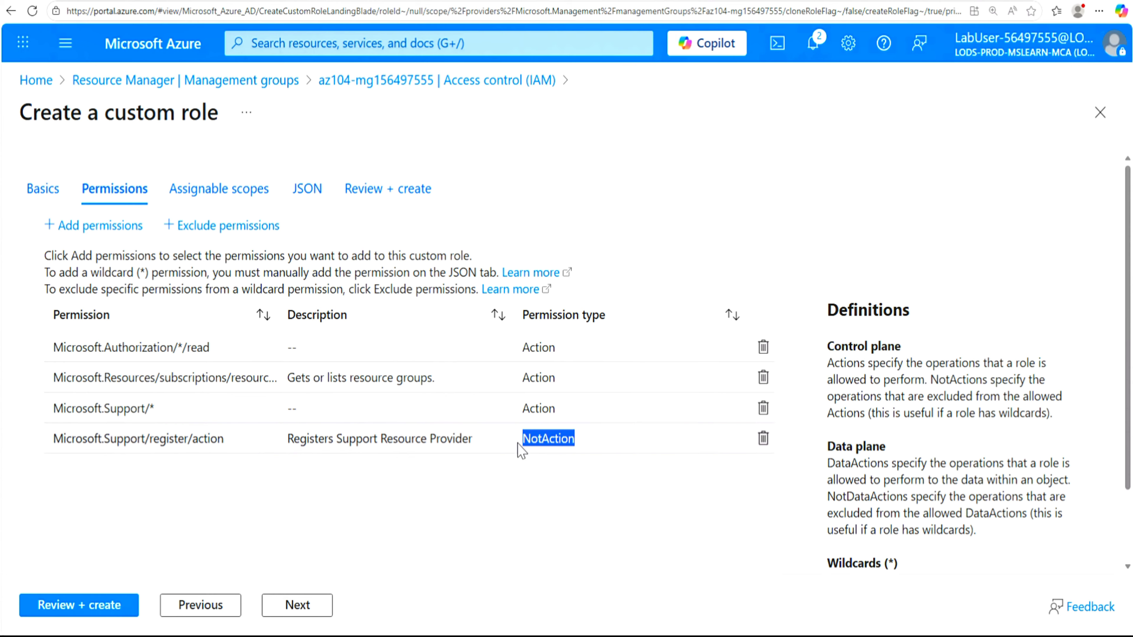
double_click(538, 499)
left_click(538, 500)
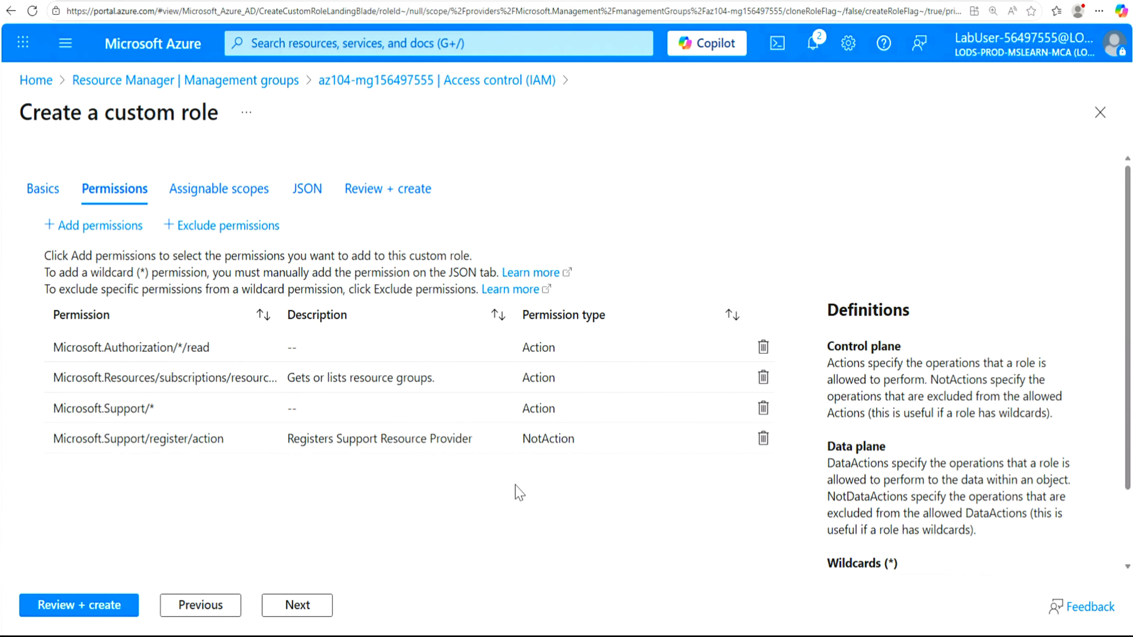
left_click(292, 606)
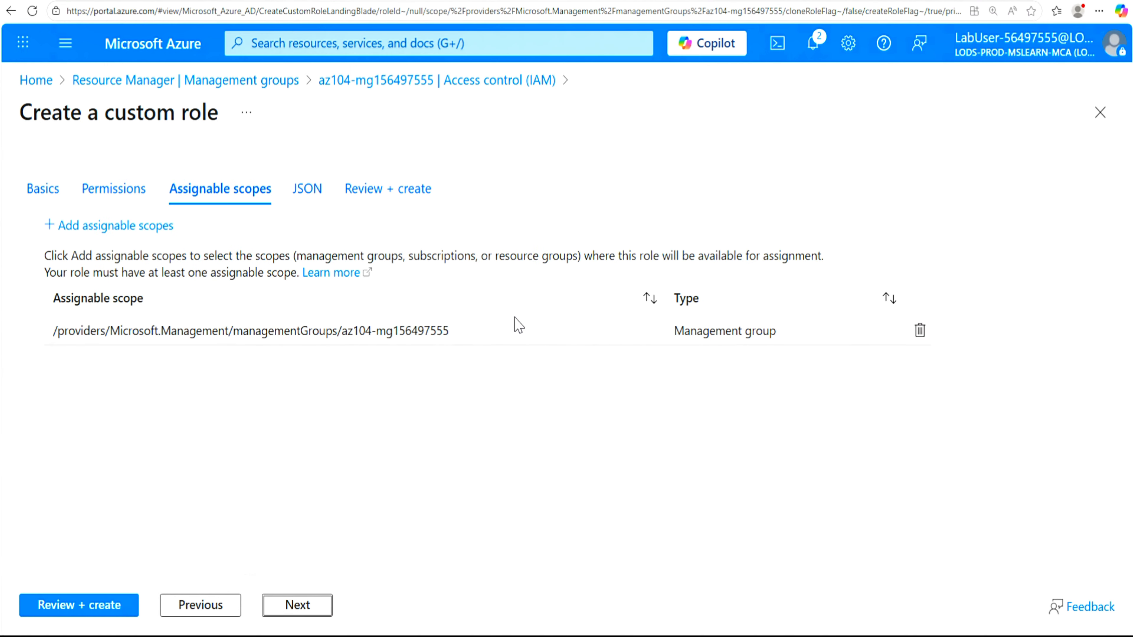
left_click(459, 335)
left_click_drag(459, 335, 342, 333)
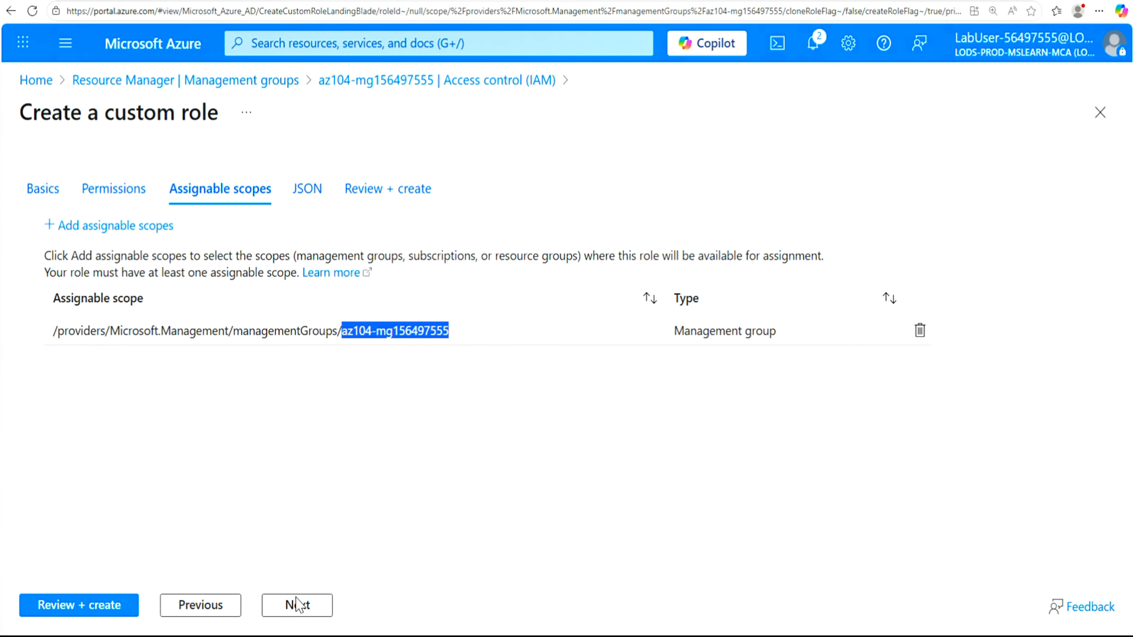
left_click(304, 607)
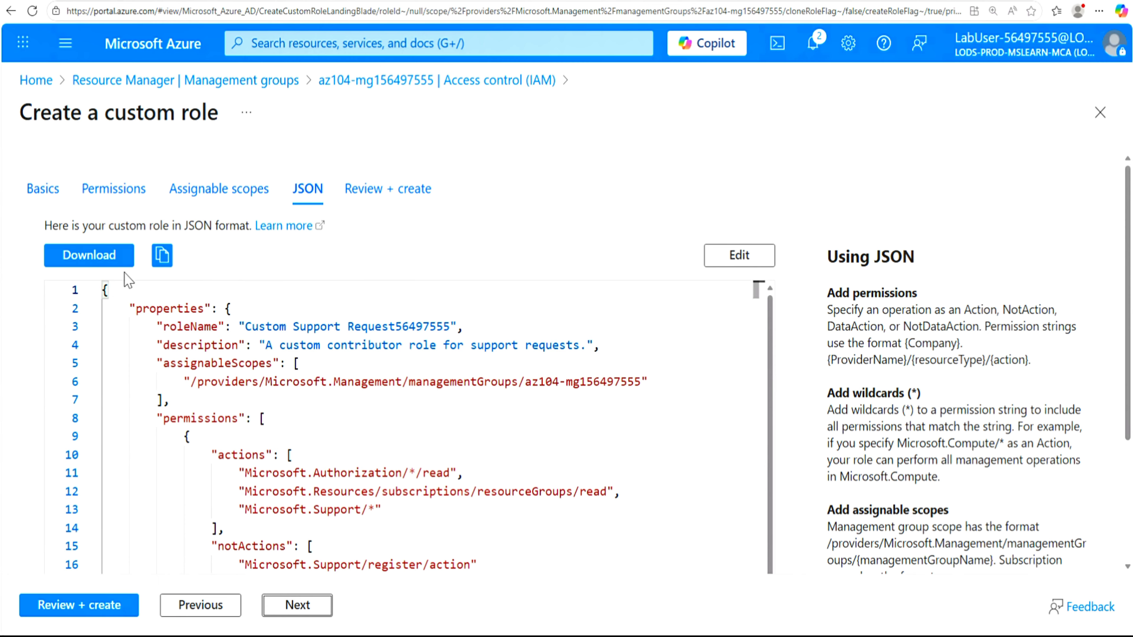
Step: Set the browser zoom to 125% and examine the custom role's JSON definition
left_click(757, 436)
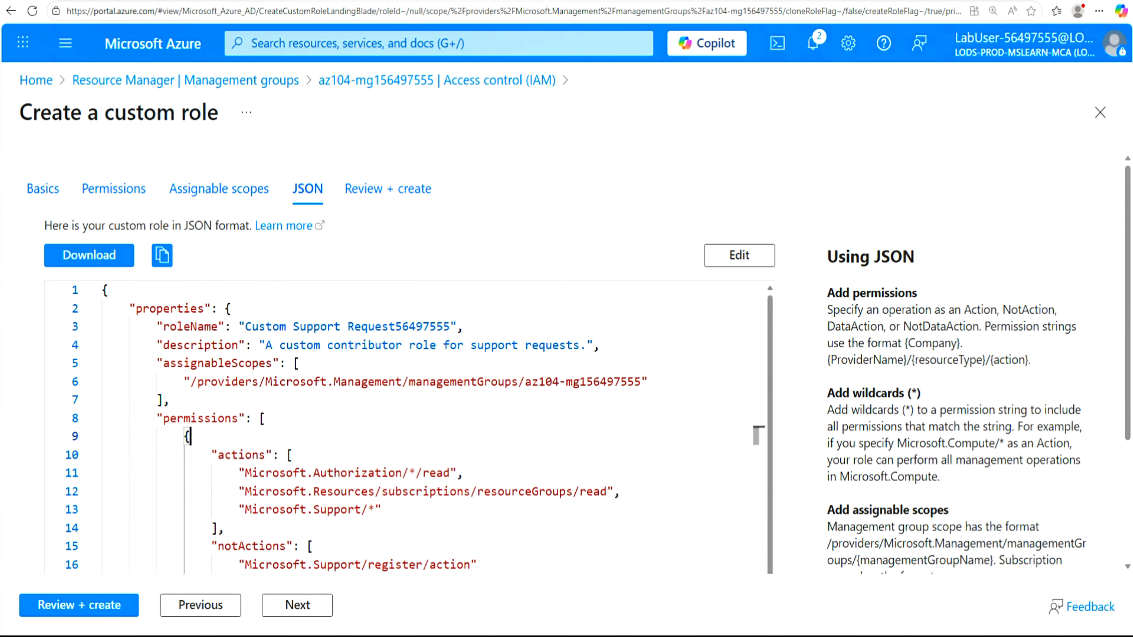
left_click(1099, 11)
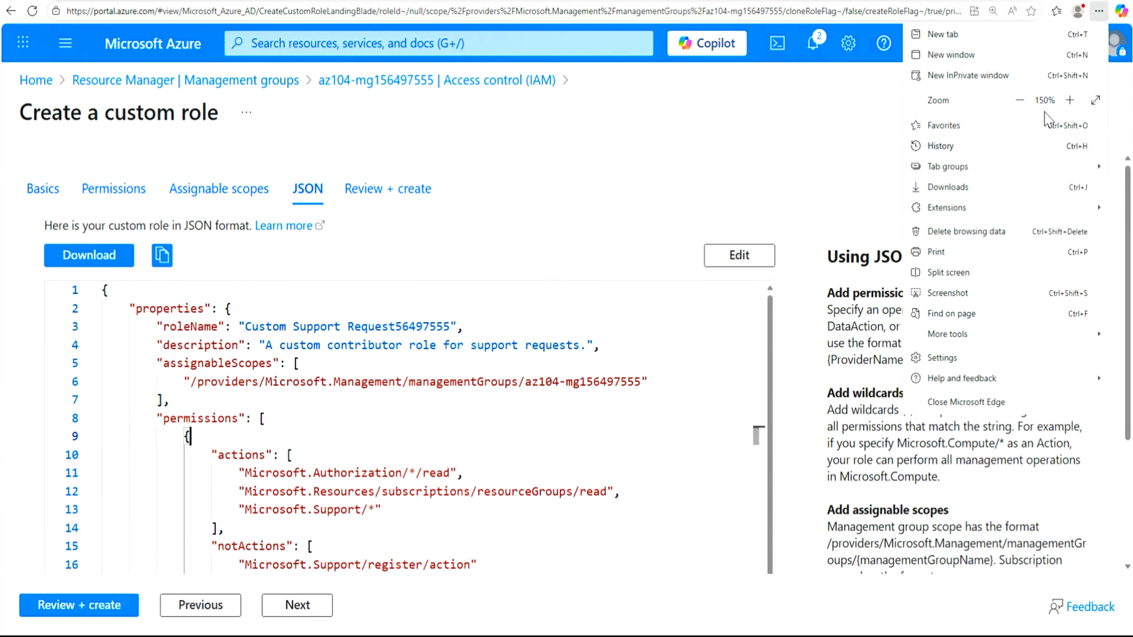
left_click(1021, 101)
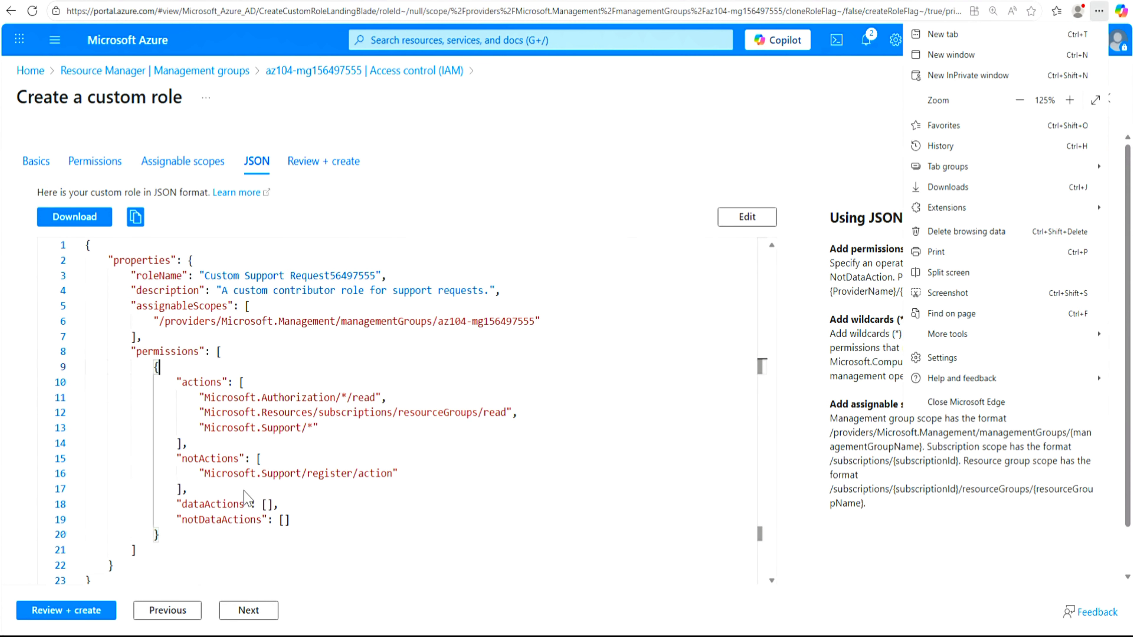
left_click(323, 523)
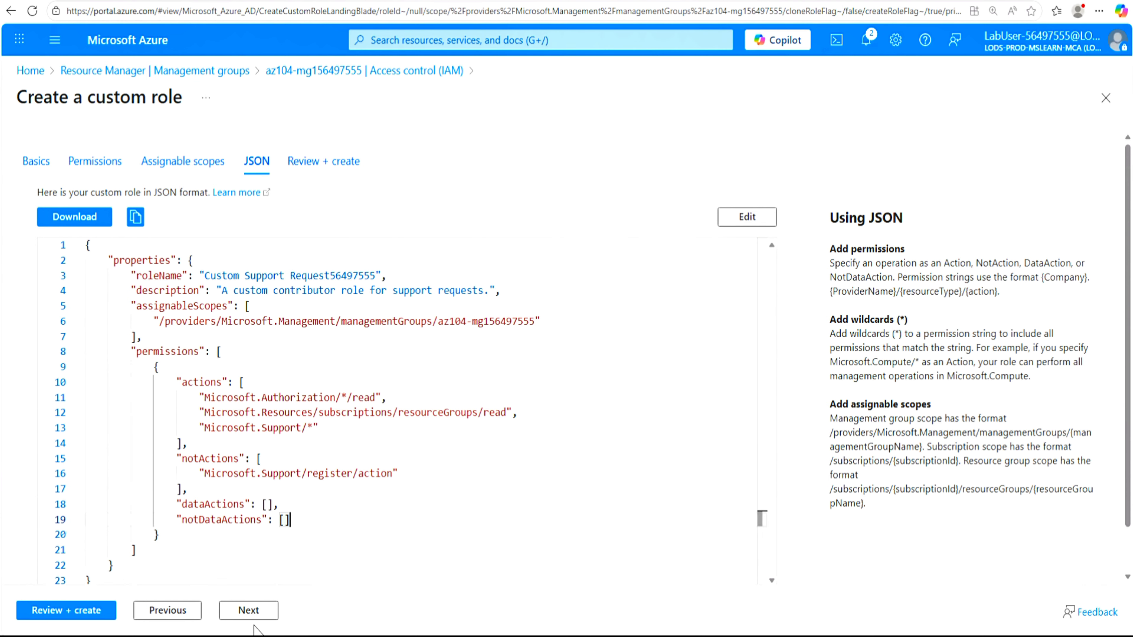
Step: Review and create the custom support request role, and dismiss the creation message
left_click(75, 615)
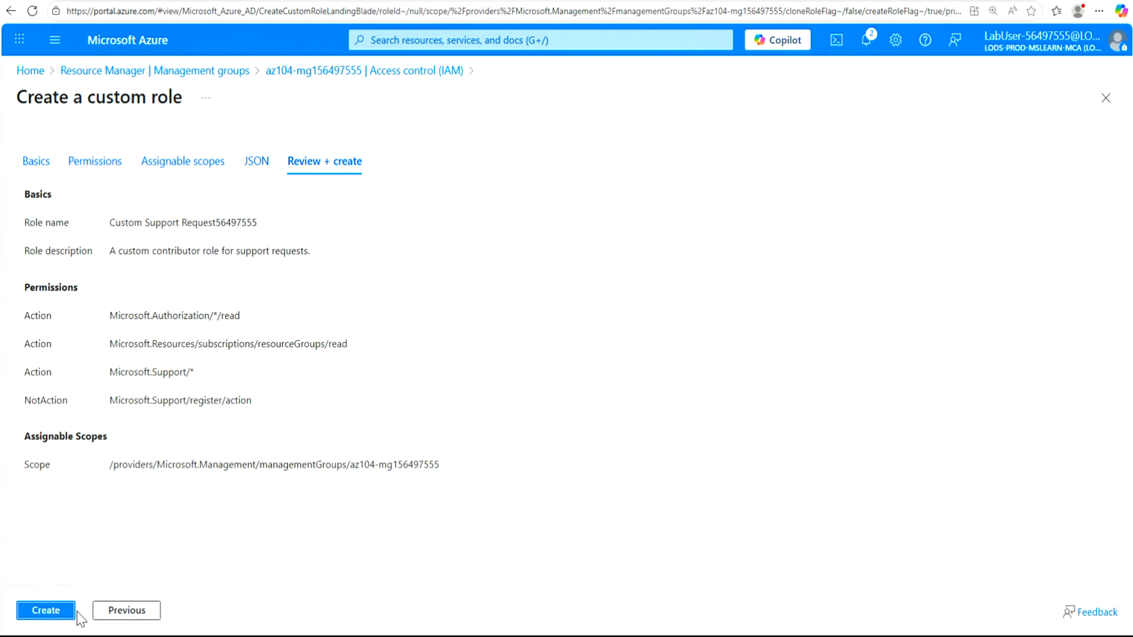
left_click(47, 612)
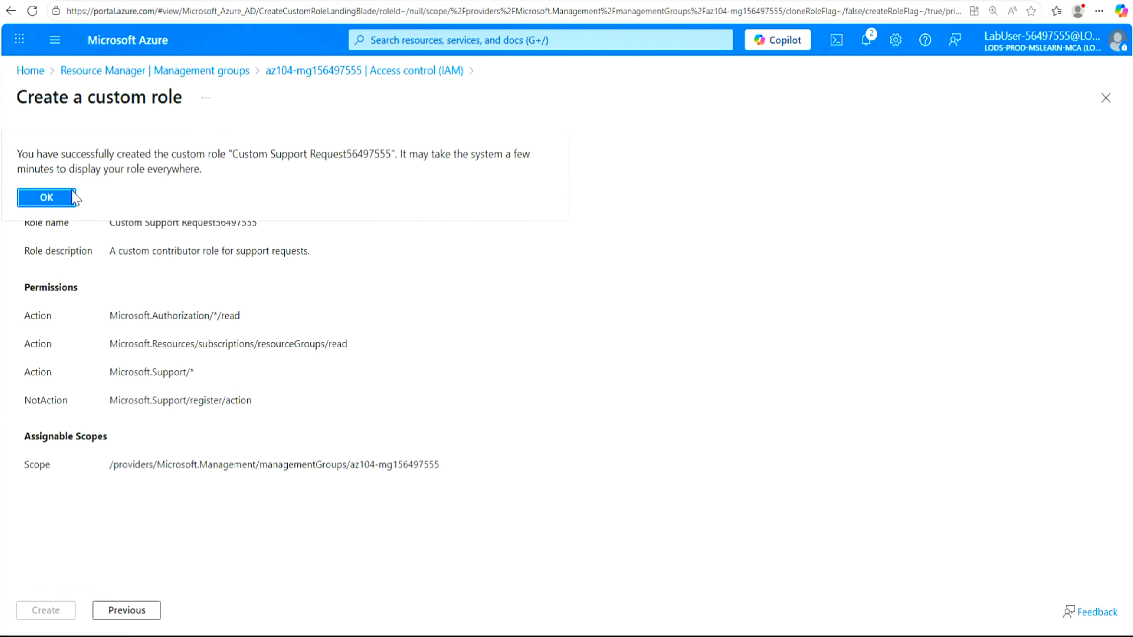
left_click(46, 198)
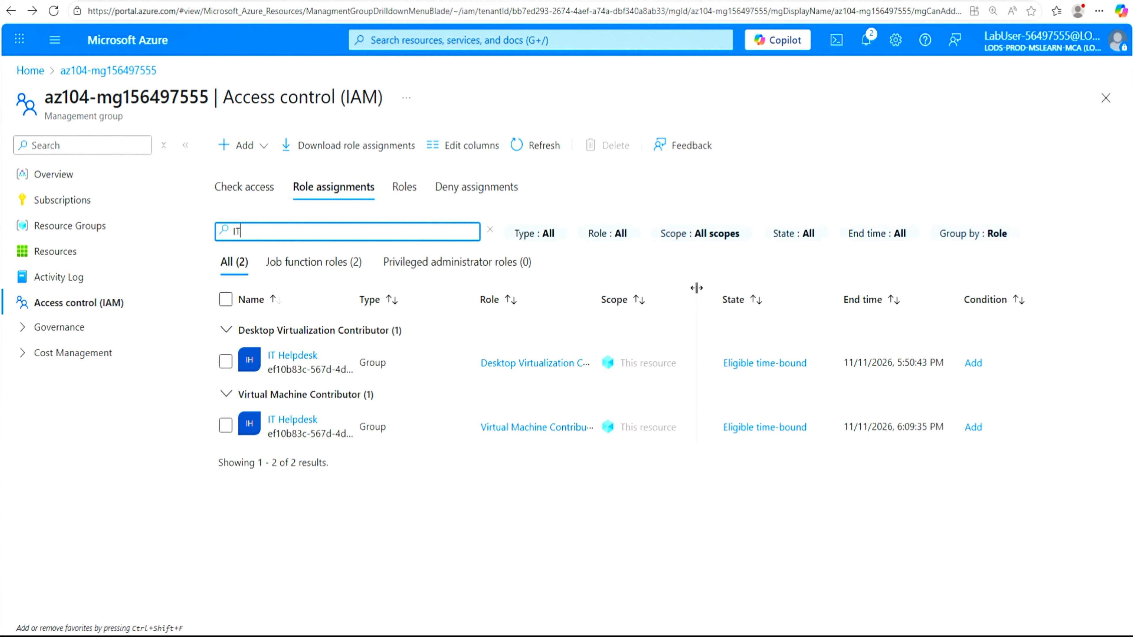
Step: View the permissions of IT Helpdesk's Desktop Virtualization Contributor role and return to the management group's access control
left_click(564, 364)
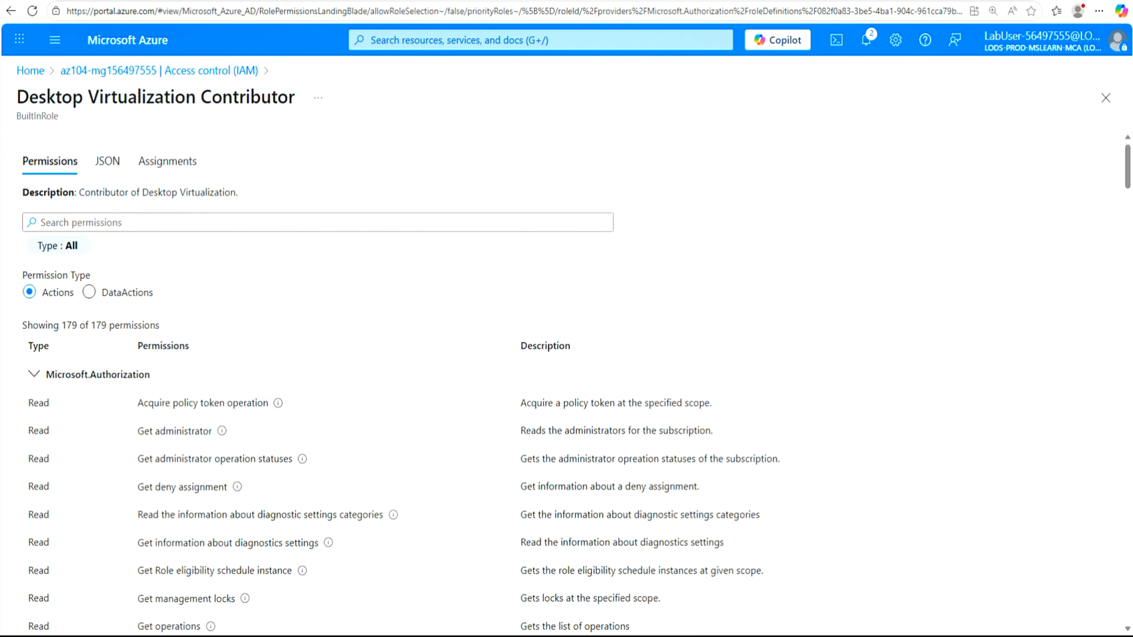
left_click(148, 72)
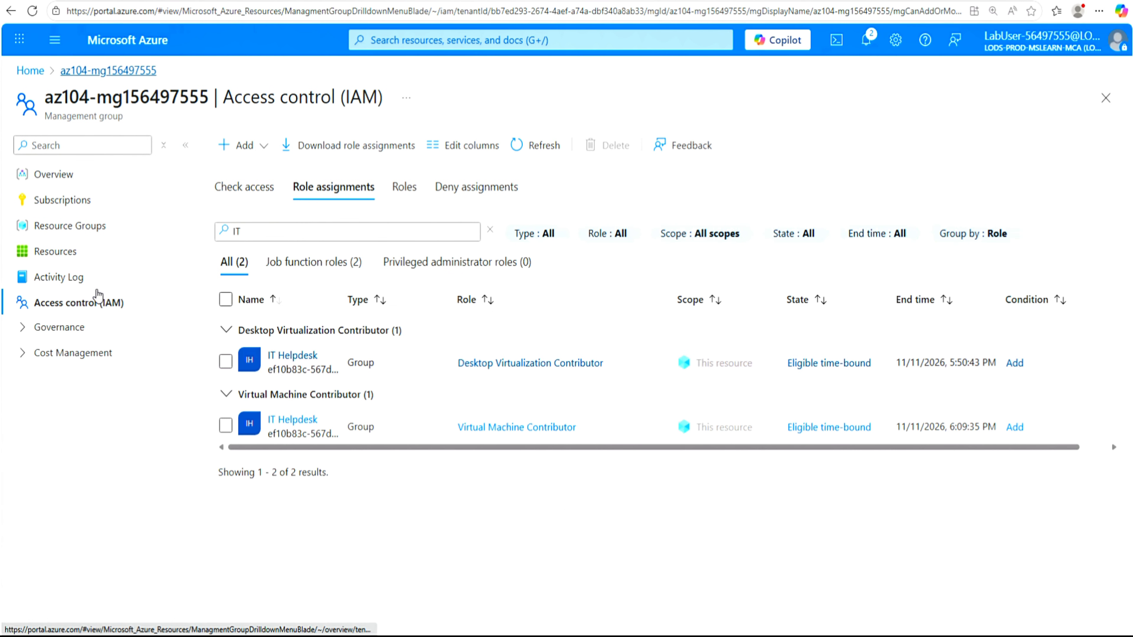
Step: Filter the management group's activity log by the operation "Create role assignment (Microsoft.Authorization/roleAssignments/write)" and expand the most recent event
left_click(54, 278)
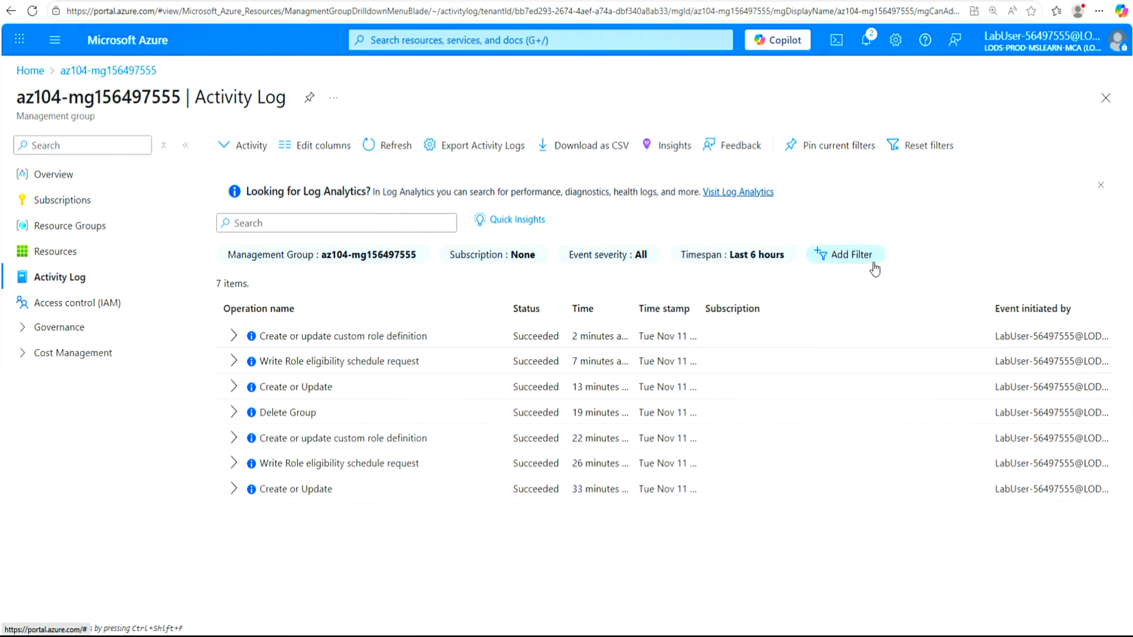
left_click(843, 263)
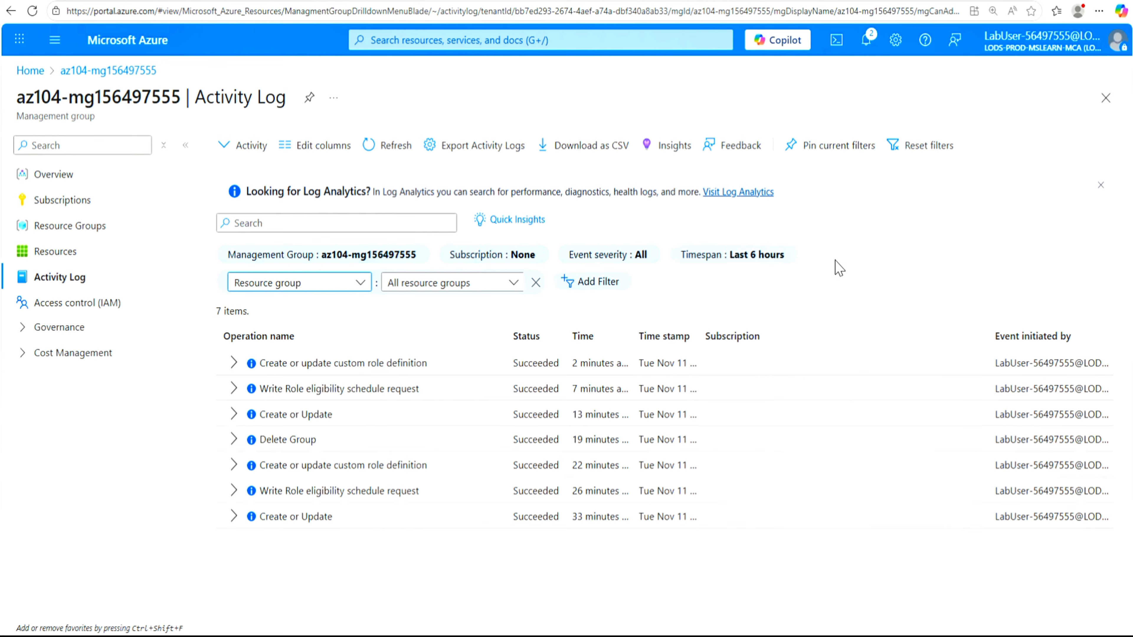
left_click(363, 286)
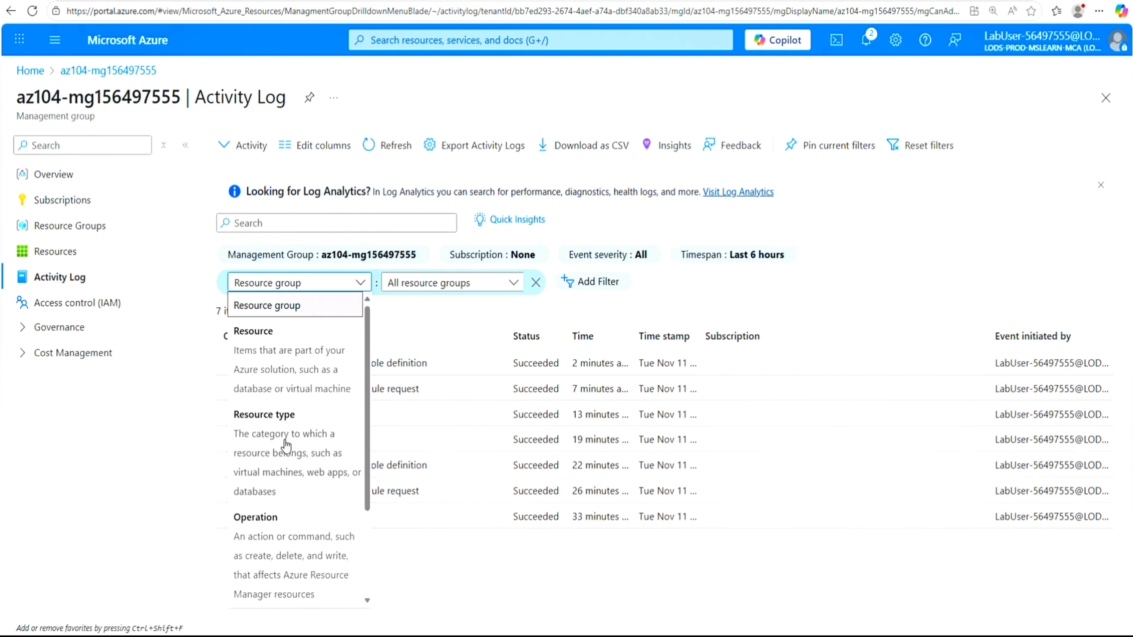
scroll(286, 476, "down", 3)
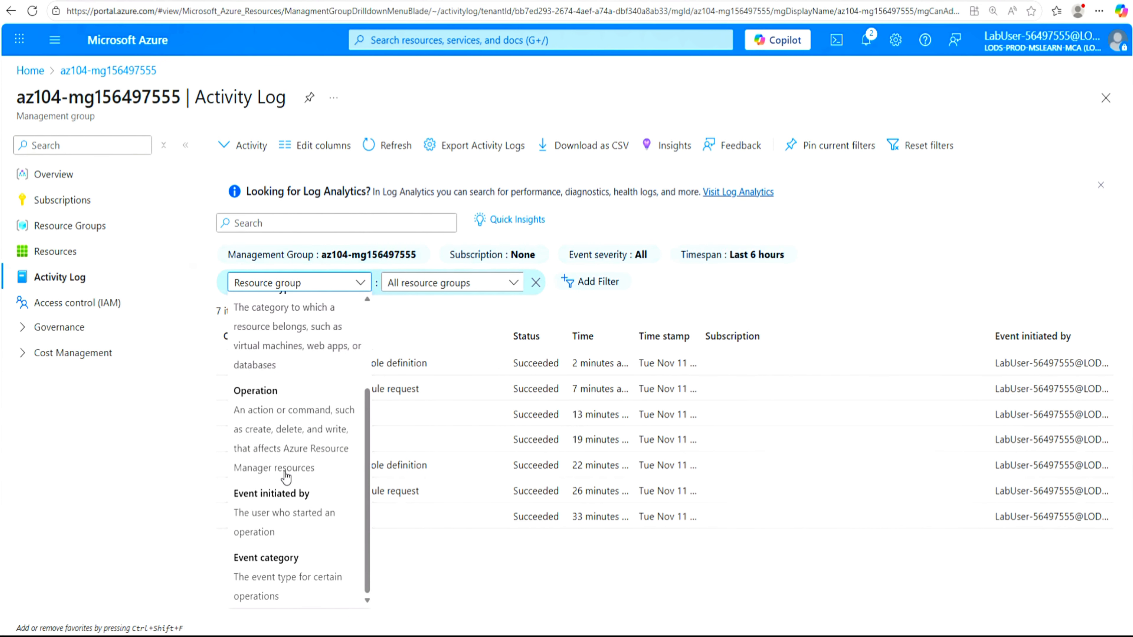
left_click(285, 417)
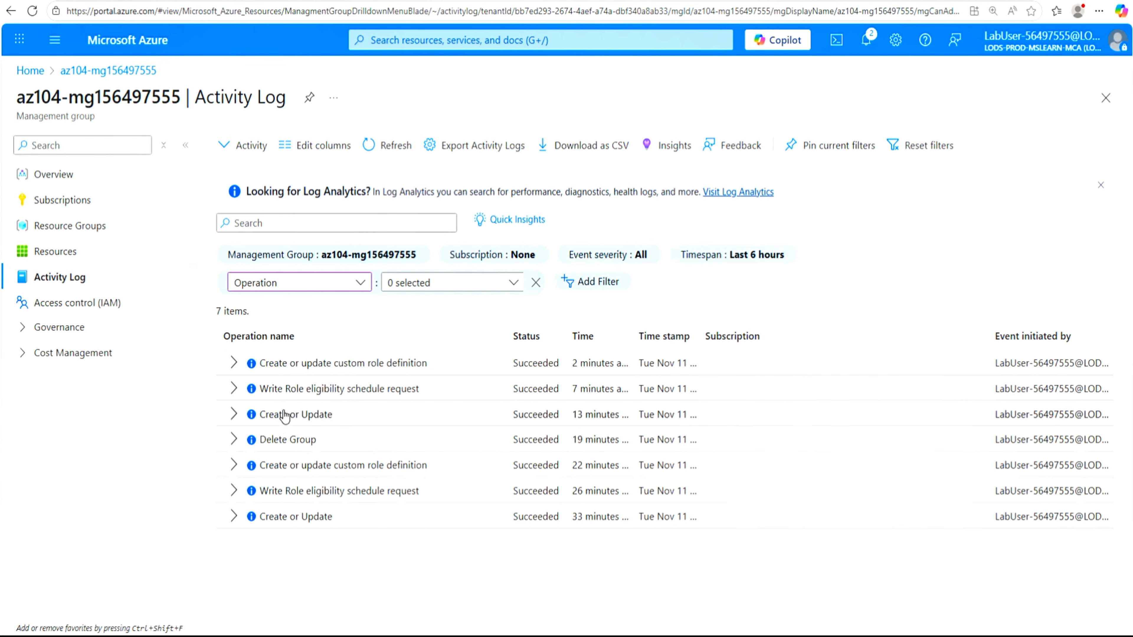
left_click(518, 286)
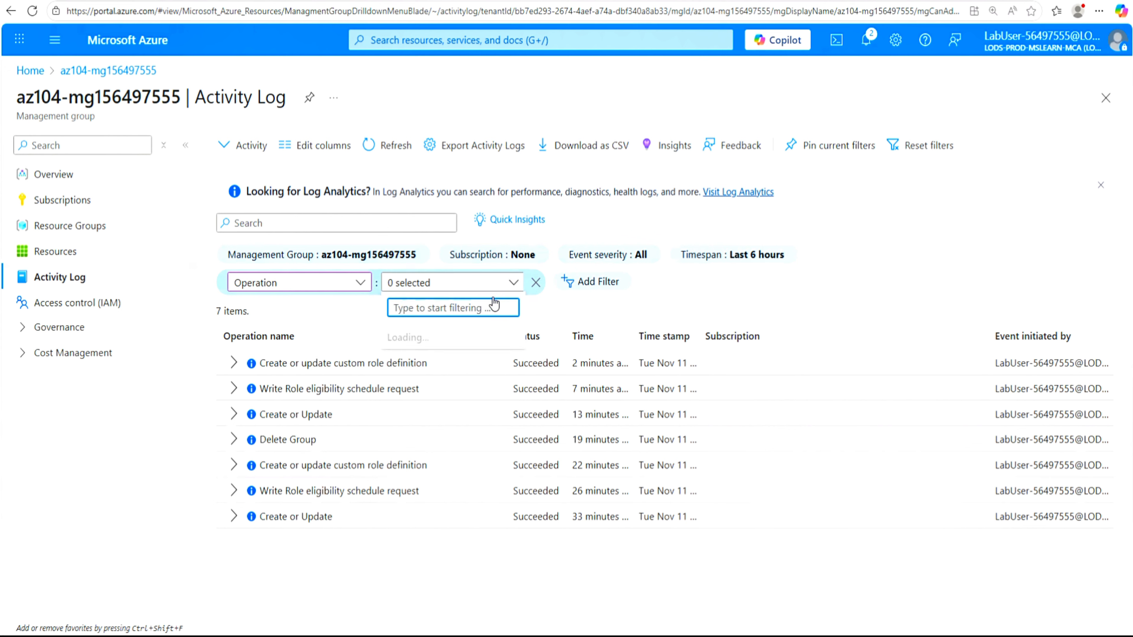
type("create ")
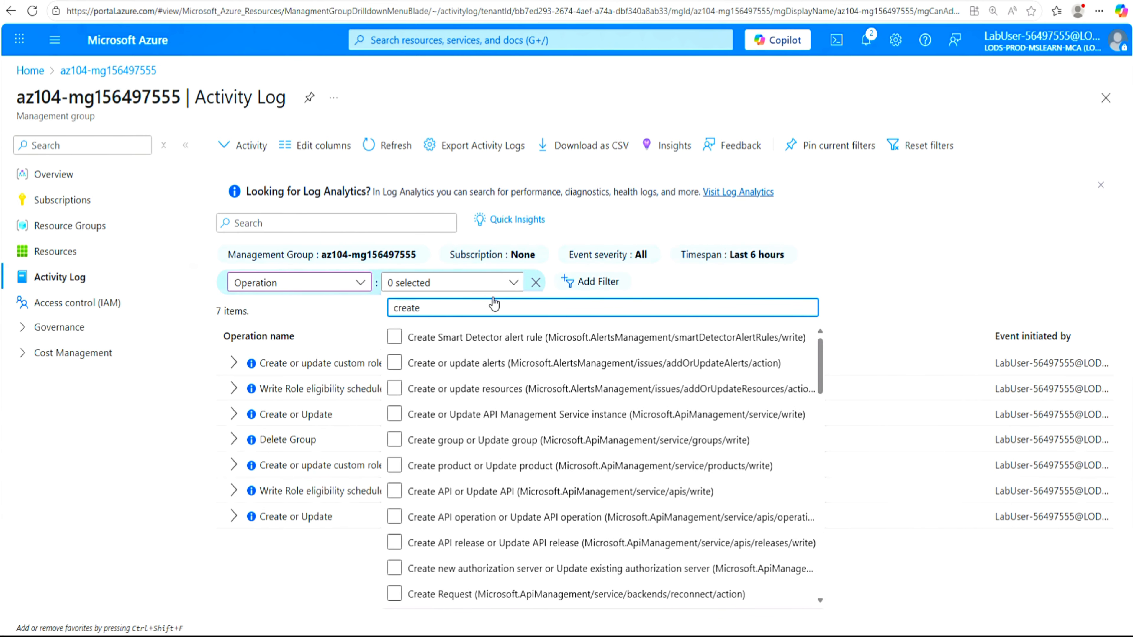
type("role")
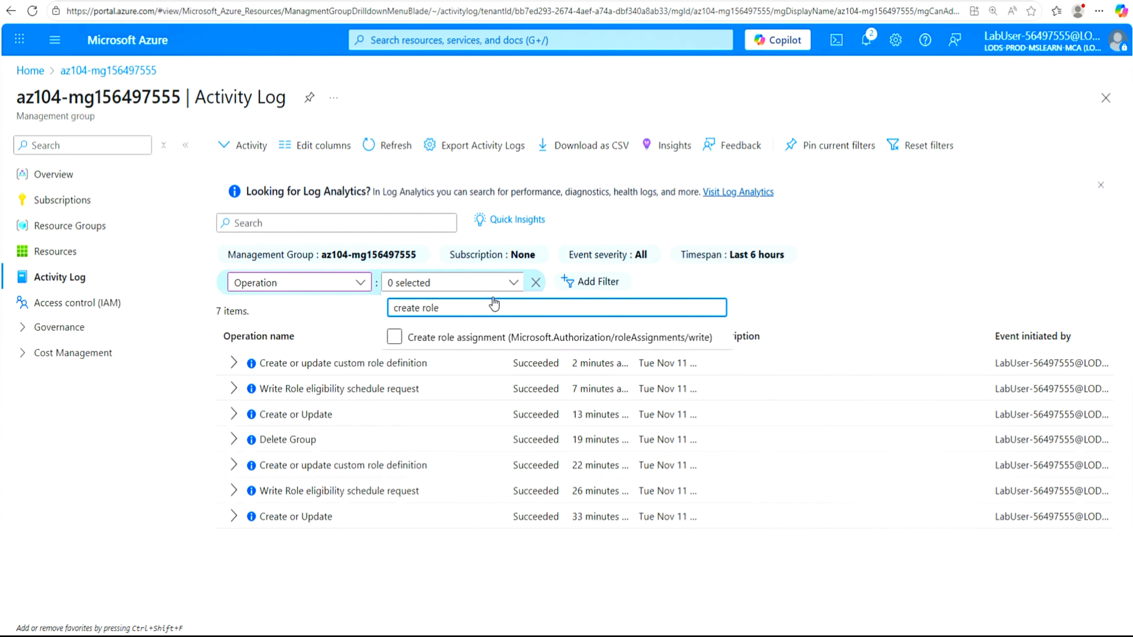
left_click(394, 337)
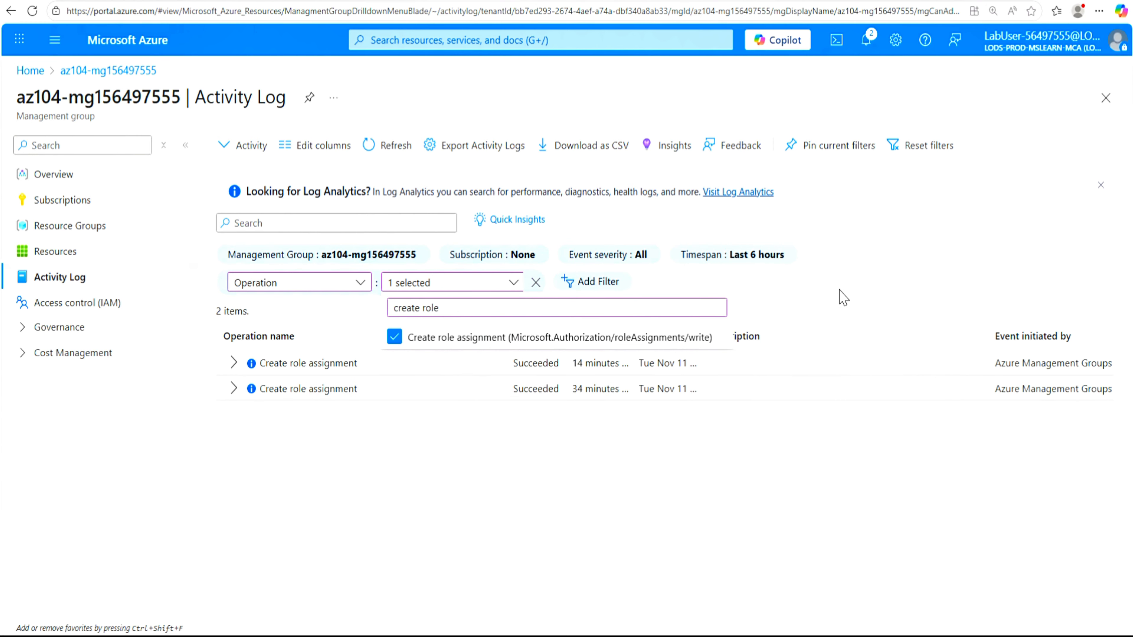
left_click(881, 264)
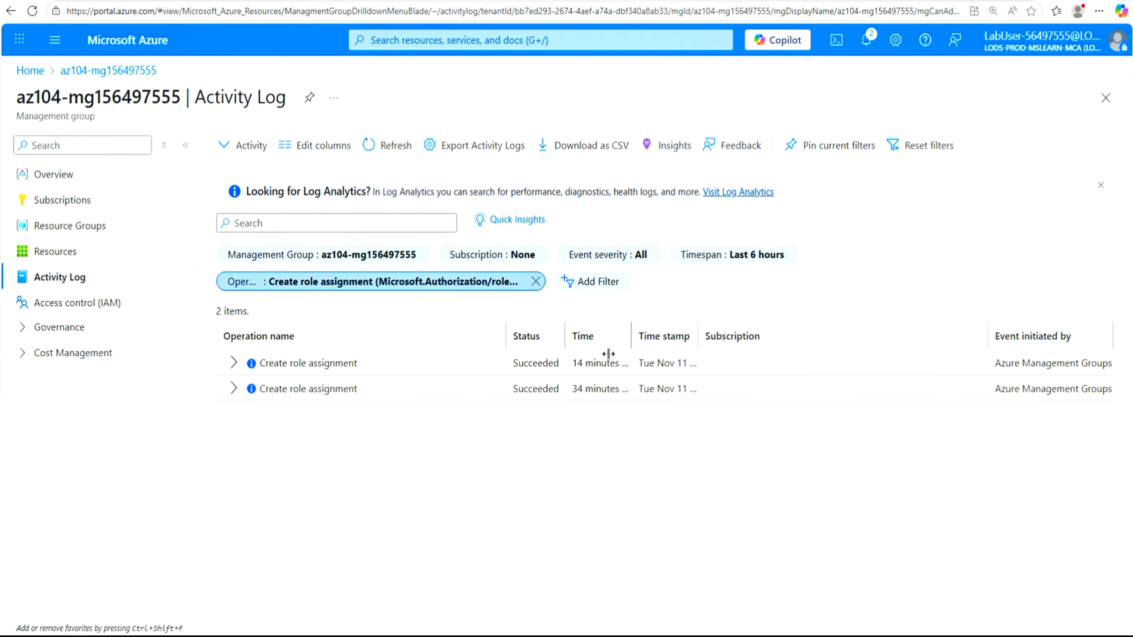
left_click(233, 363)
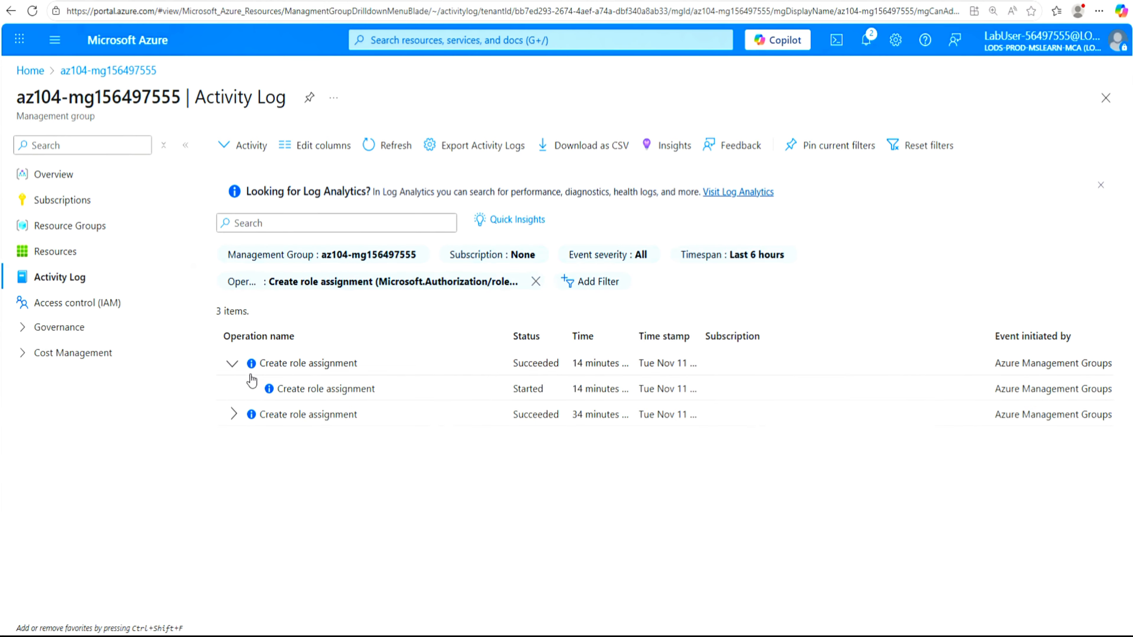